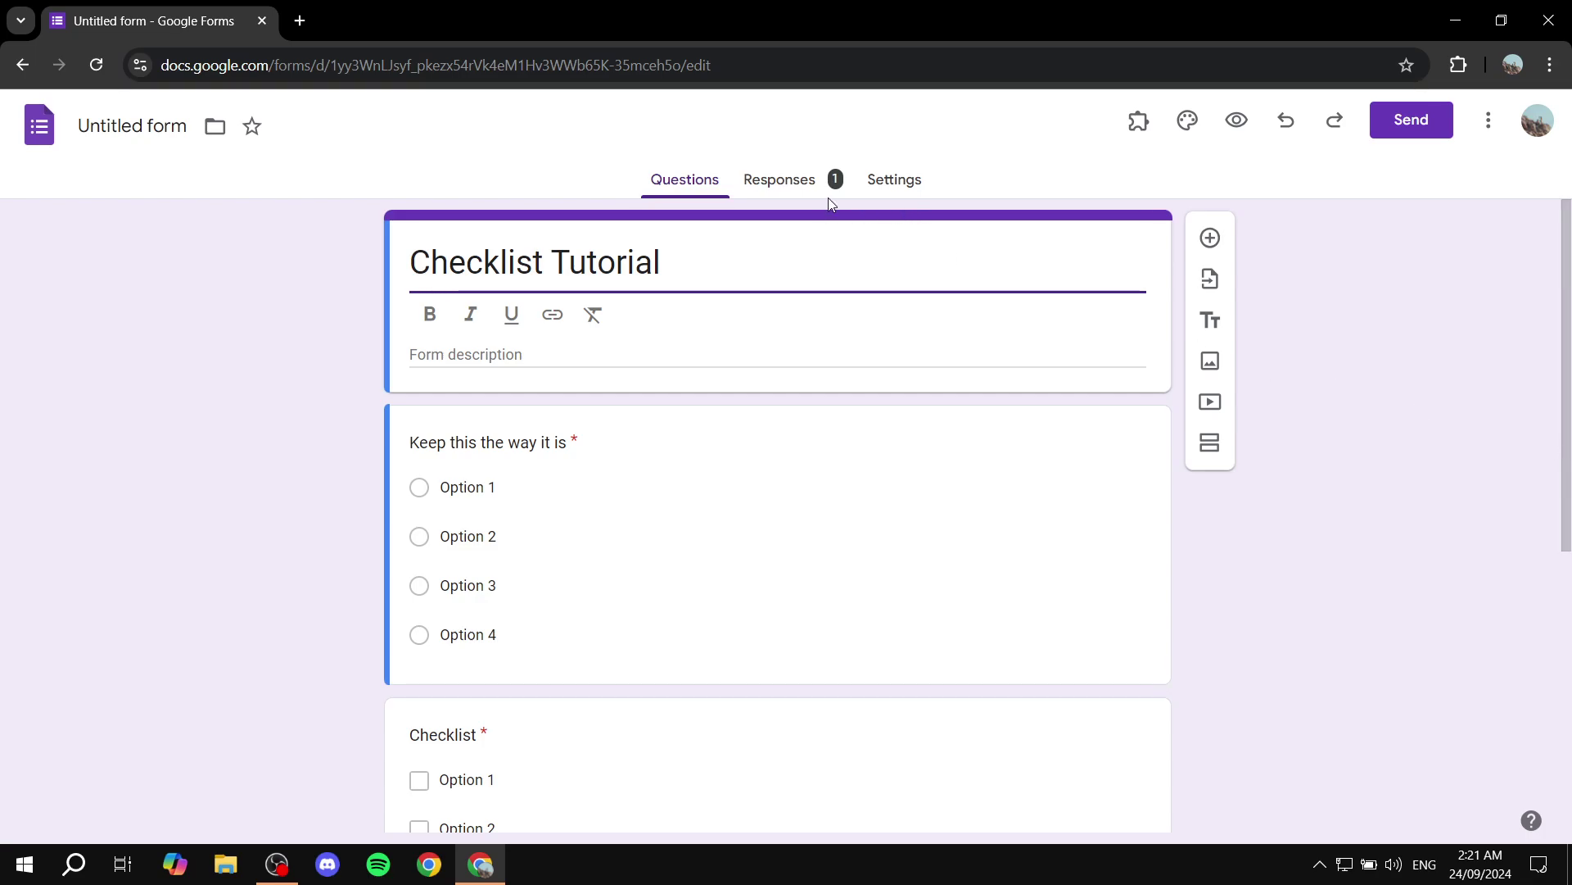
Step: Browse the responses summary, switching to the Questions tab and back to Responses
{"action": "left_click", "coordinate": [790, 185]}
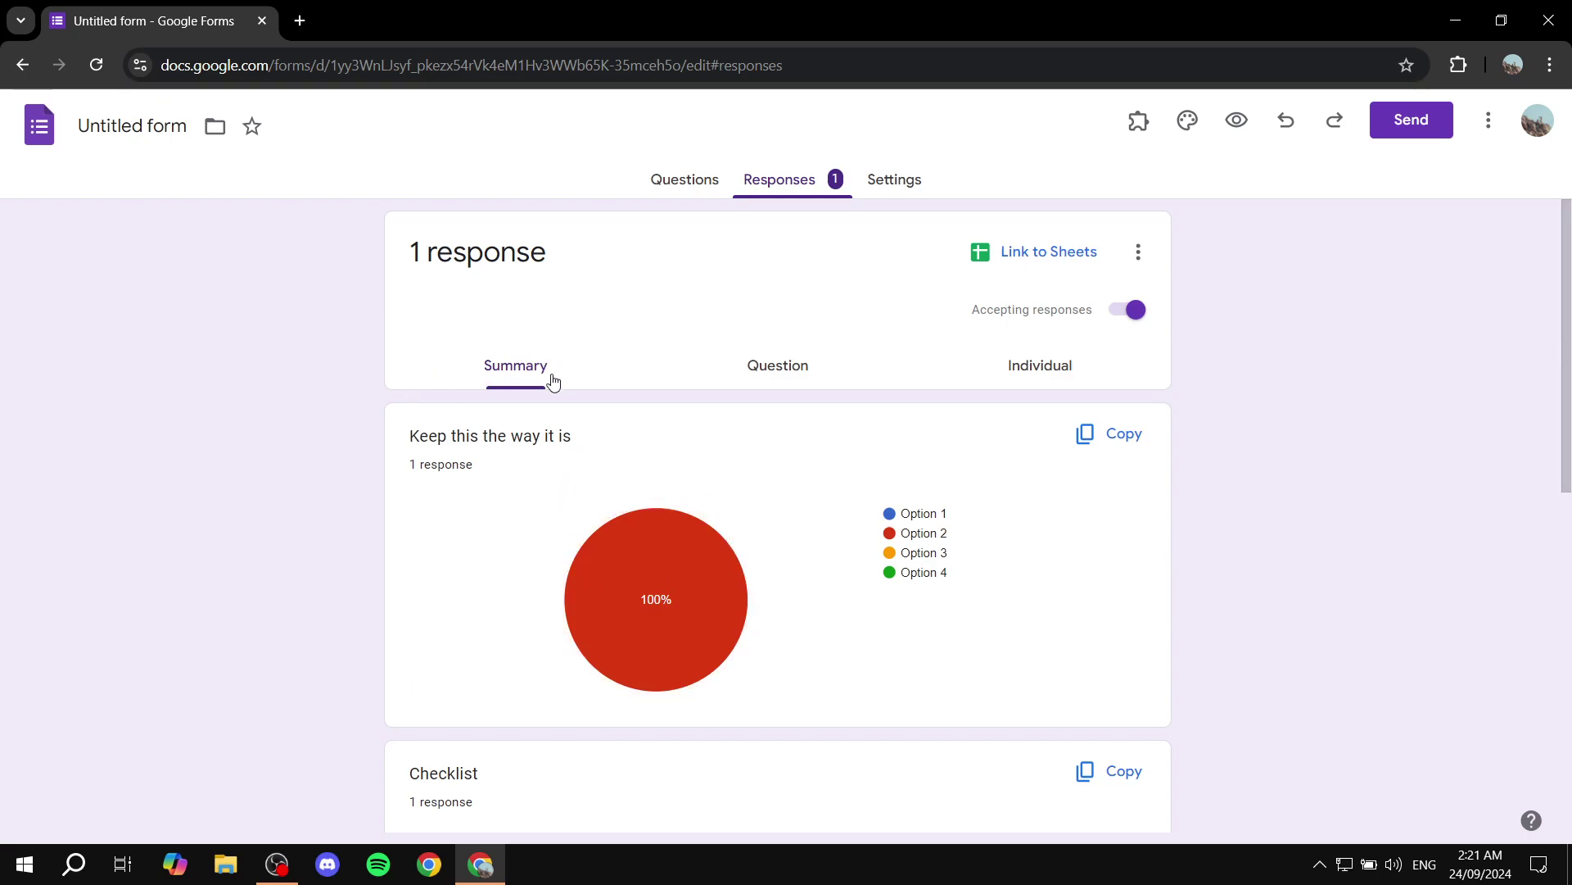
{"action": "scroll", "coordinate": [777, 486], "scroll_direction": "down", "scroll_amount": 6}
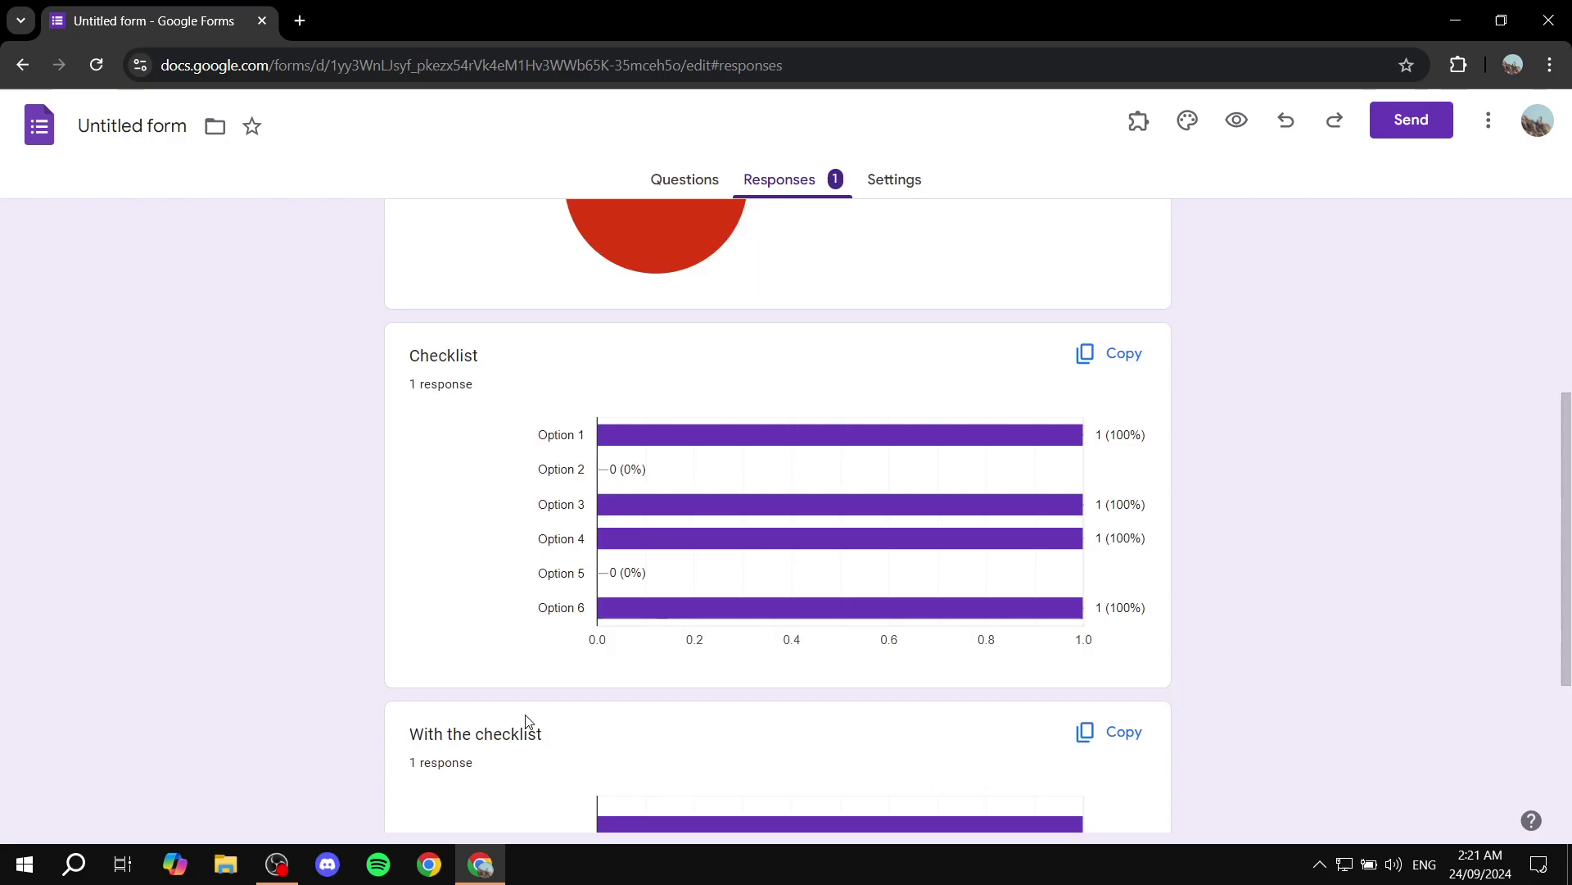
{"action": "scroll", "coordinate": [962, 645], "scroll_direction": "down", "scroll_amount": 3}
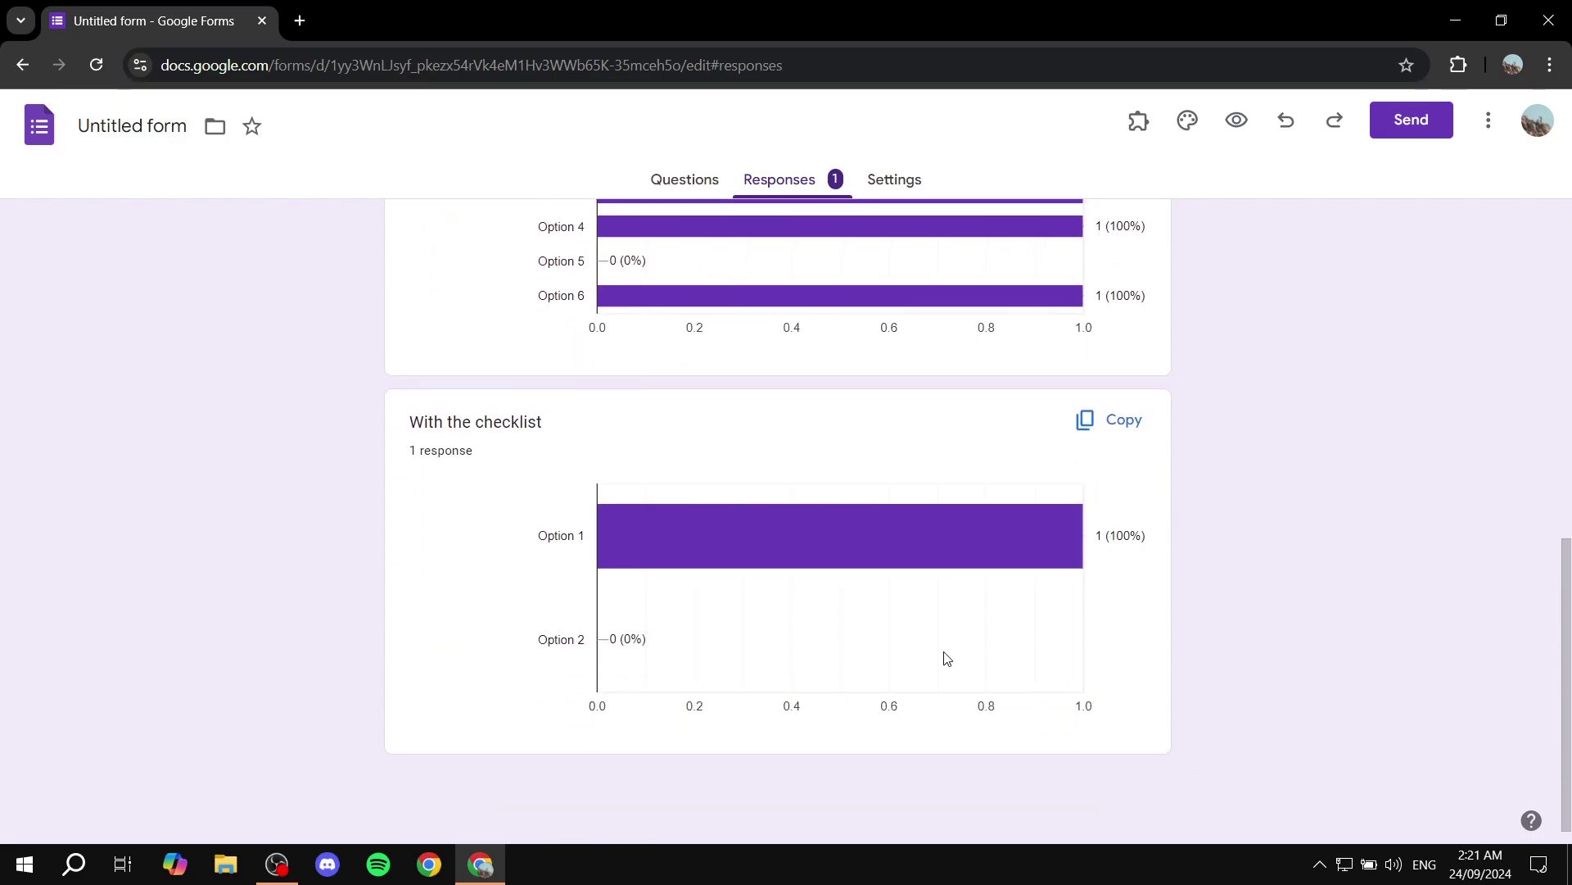
{"action": "scroll", "coordinate": [941, 656], "scroll_direction": "up", "scroll_amount": 9}
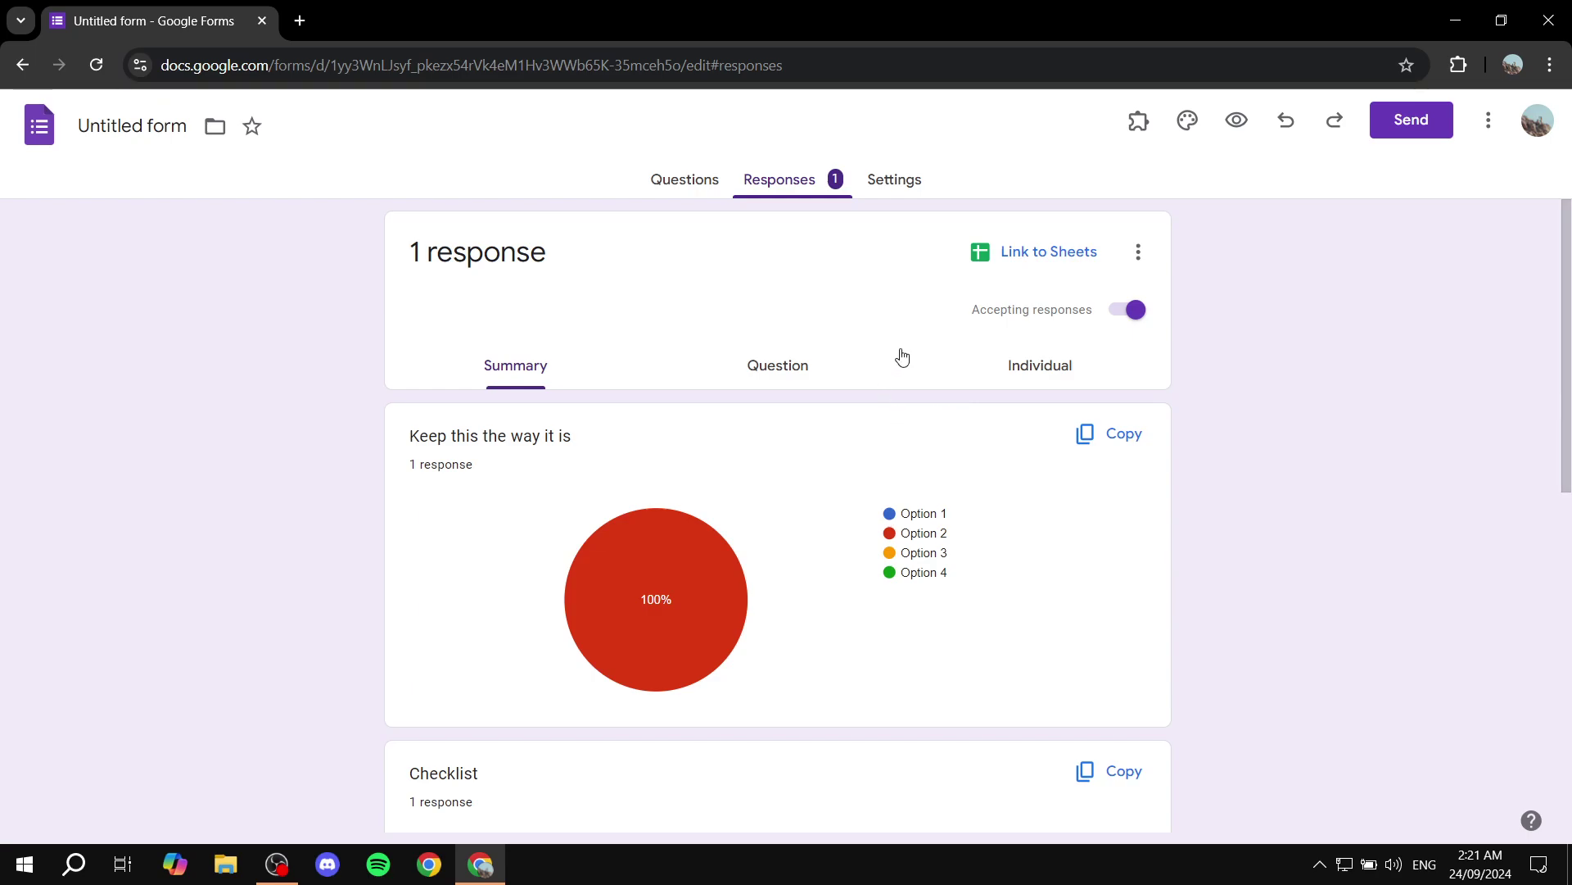
{"action": "left_click", "coordinate": [667, 190]}
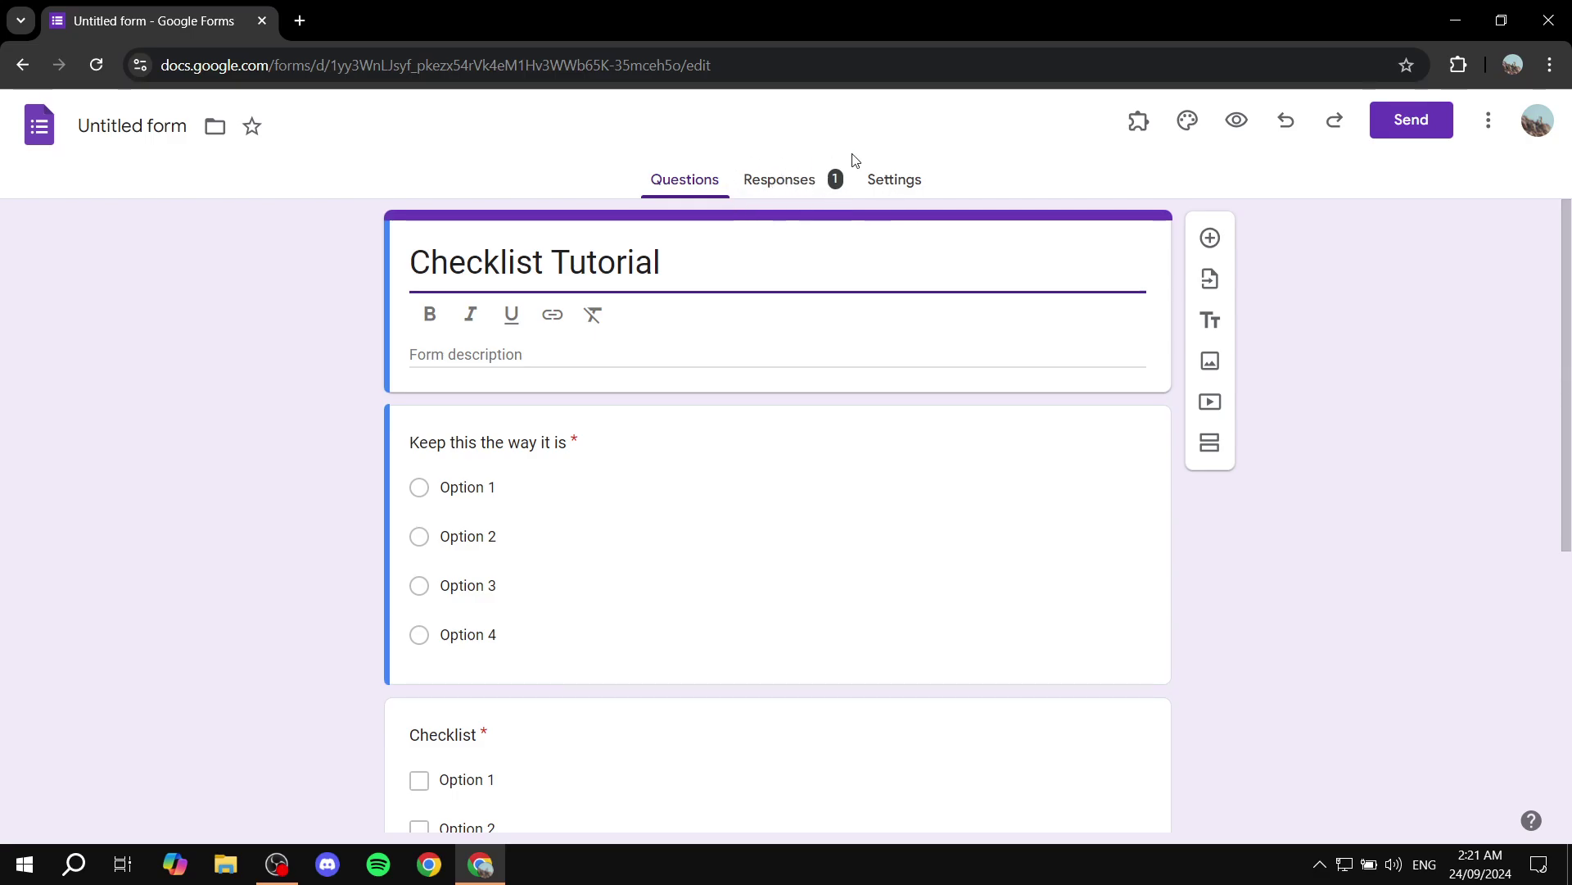
{"action": "left_click", "coordinate": [840, 181]}
{"action": "scroll", "coordinate": [748, 680], "scroll_direction": "down", "scroll_amount": 10}
{"action": "scroll", "coordinate": [744, 718], "scroll_direction": "up", "scroll_amount": 10}
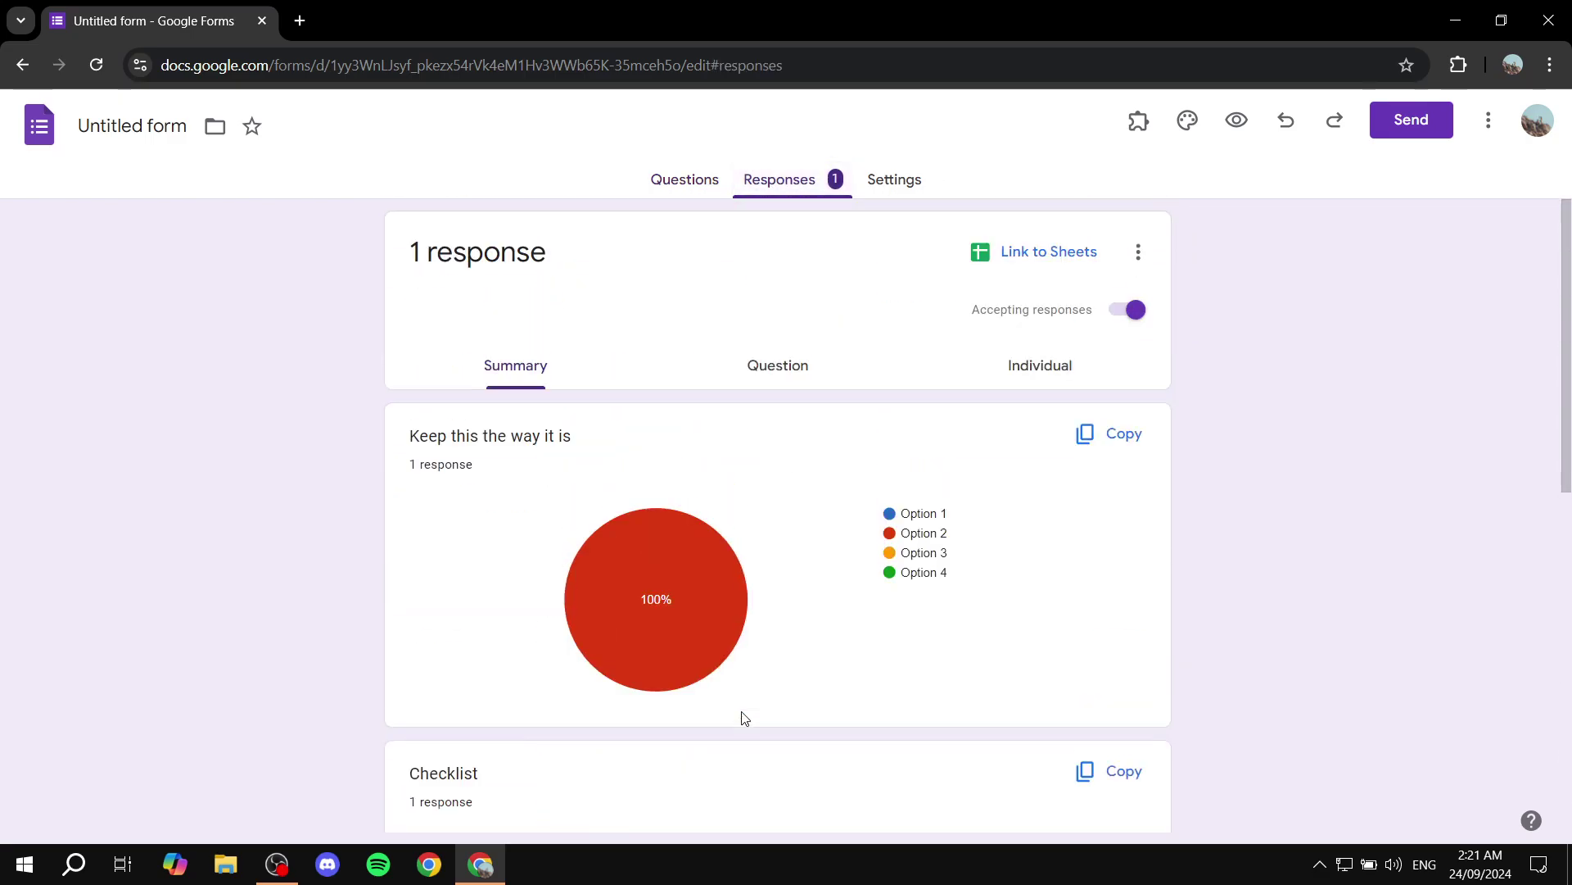
Step: Return to Questions, then reopen Responses to see the updated 5-response pie and bar charts
{"action": "left_click", "coordinate": [685, 180]}
{"action": "scroll", "coordinate": [1051, 498], "scroll_direction": "down", "scroll_amount": 5}
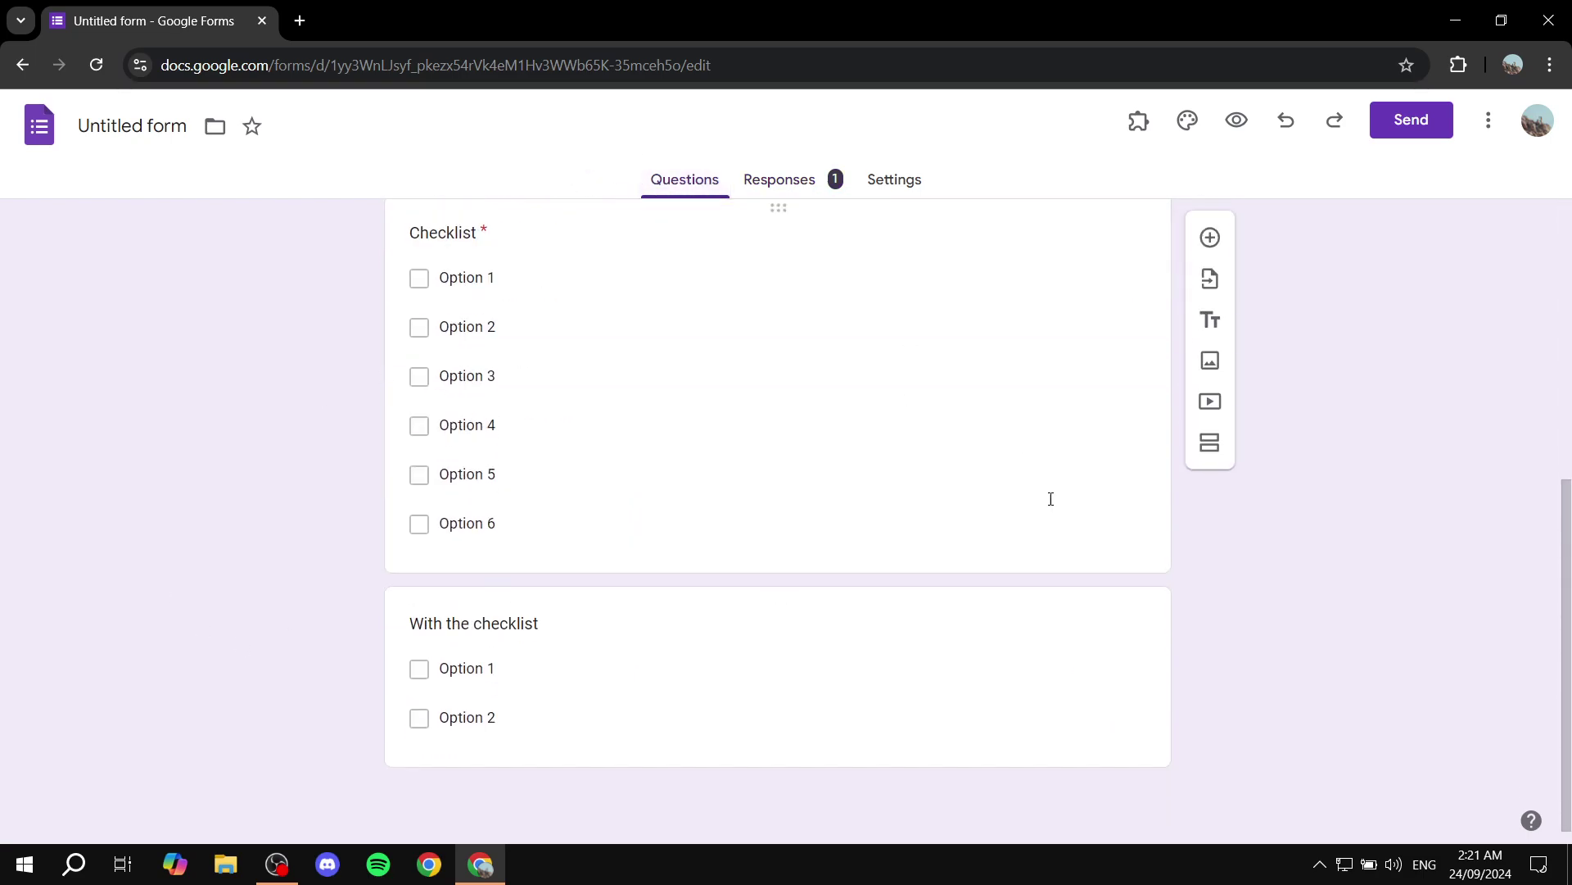
{"action": "scroll", "coordinate": [1051, 499], "scroll_direction": "up", "scroll_amount": 5}
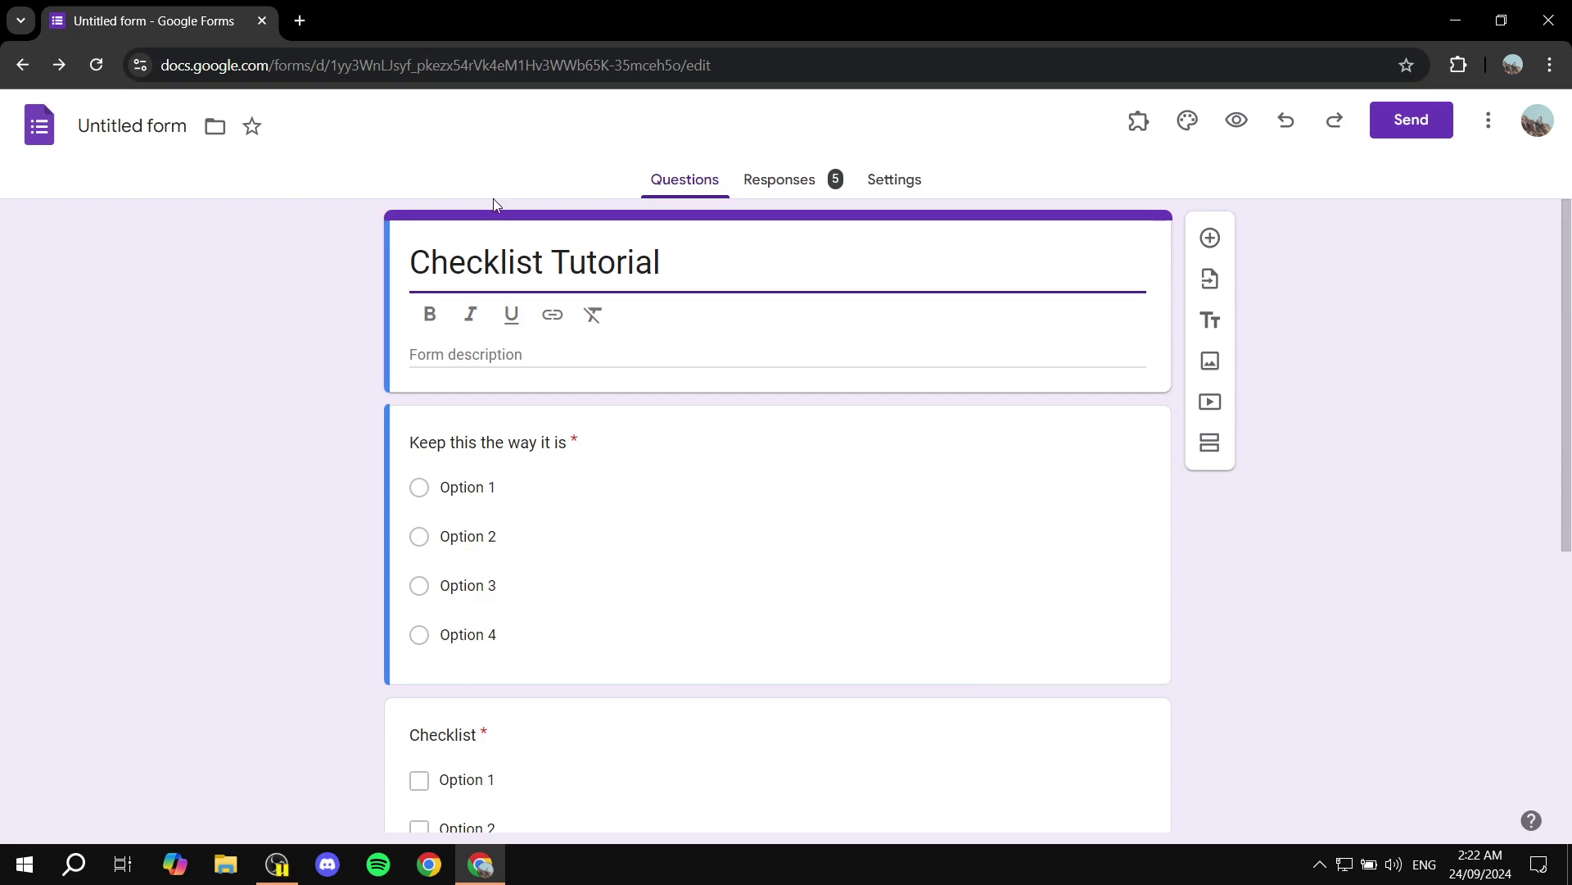
{"action": "left_click", "coordinate": [823, 180]}
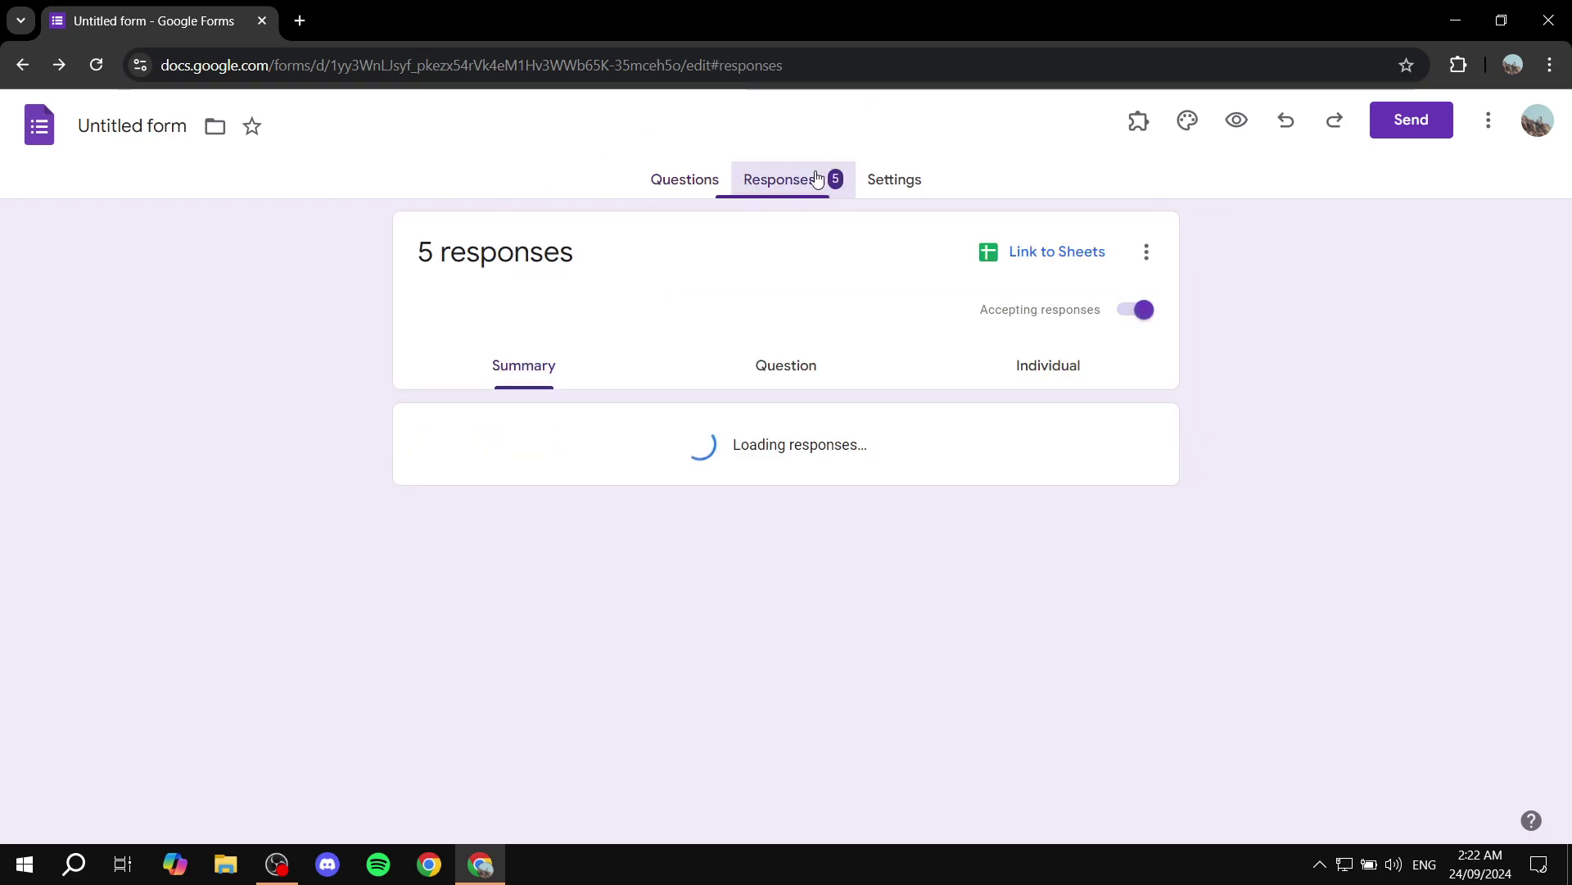
{"action": "scroll", "coordinate": [558, 351], "scroll_direction": "down", "scroll_amount": 9}
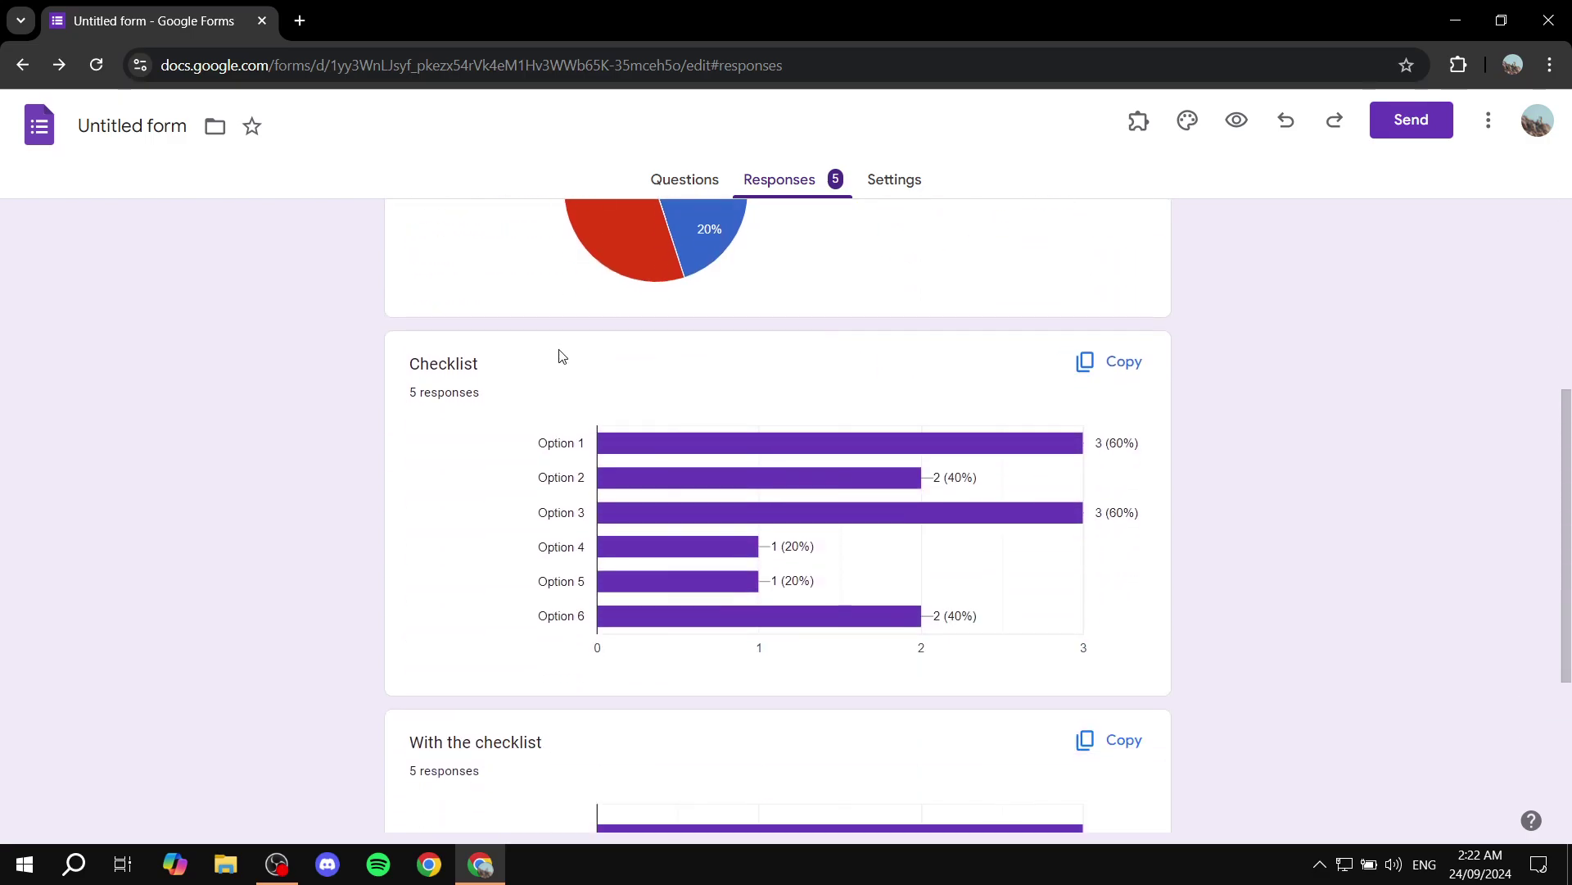
{"action": "scroll", "coordinate": [747, 375], "scroll_direction": "up", "scroll_amount": 10}
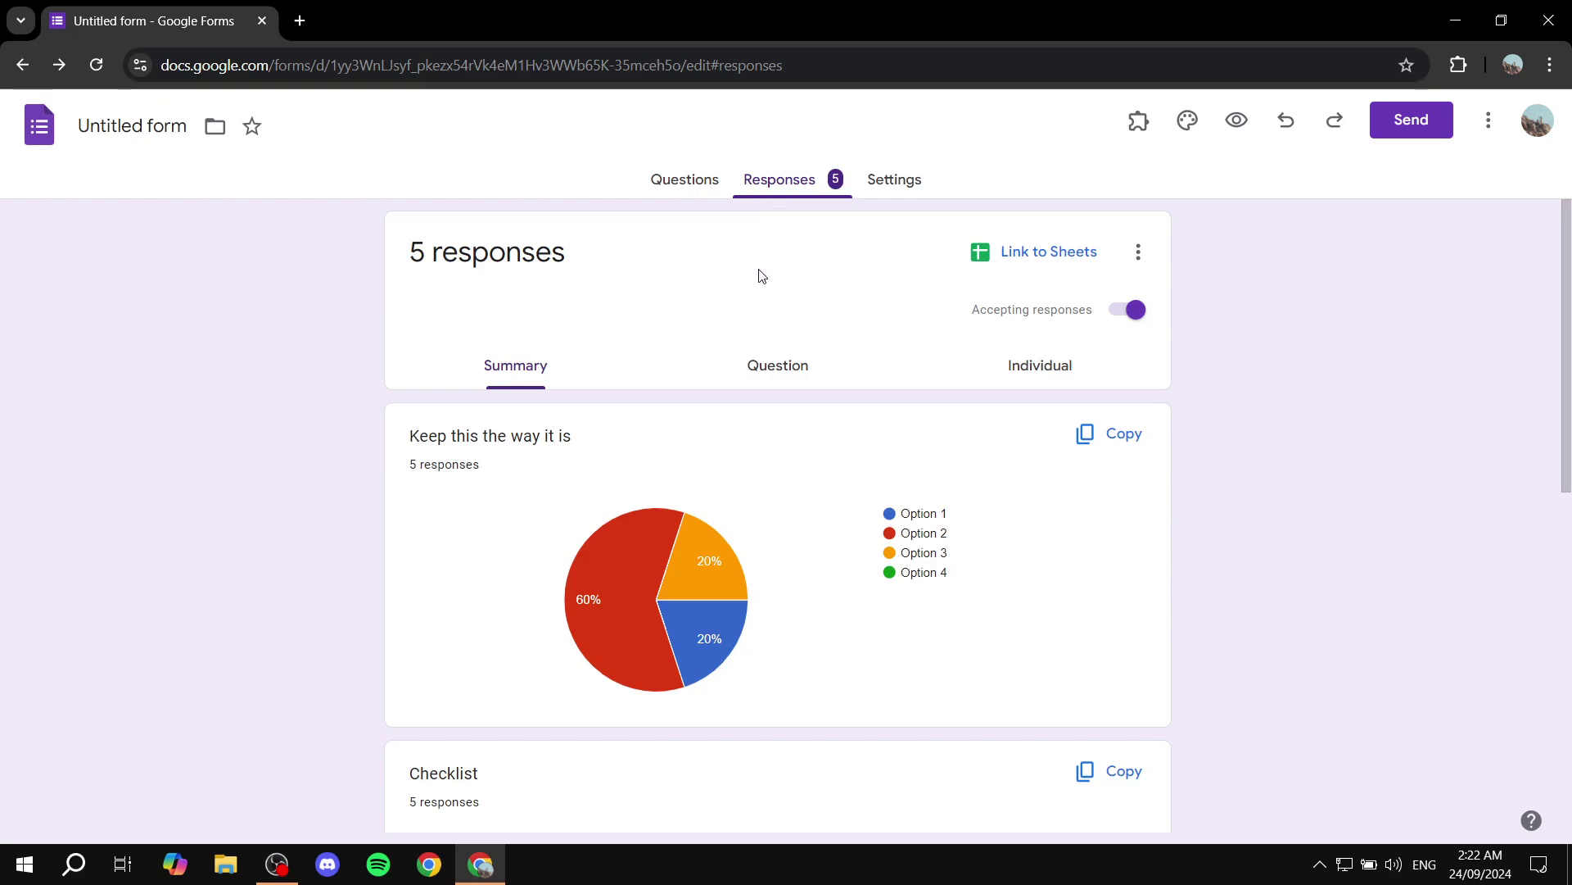
Step: Open the printable response summary page from the More menu and publish its analytics
{"action": "left_click", "coordinate": [1490, 129]}
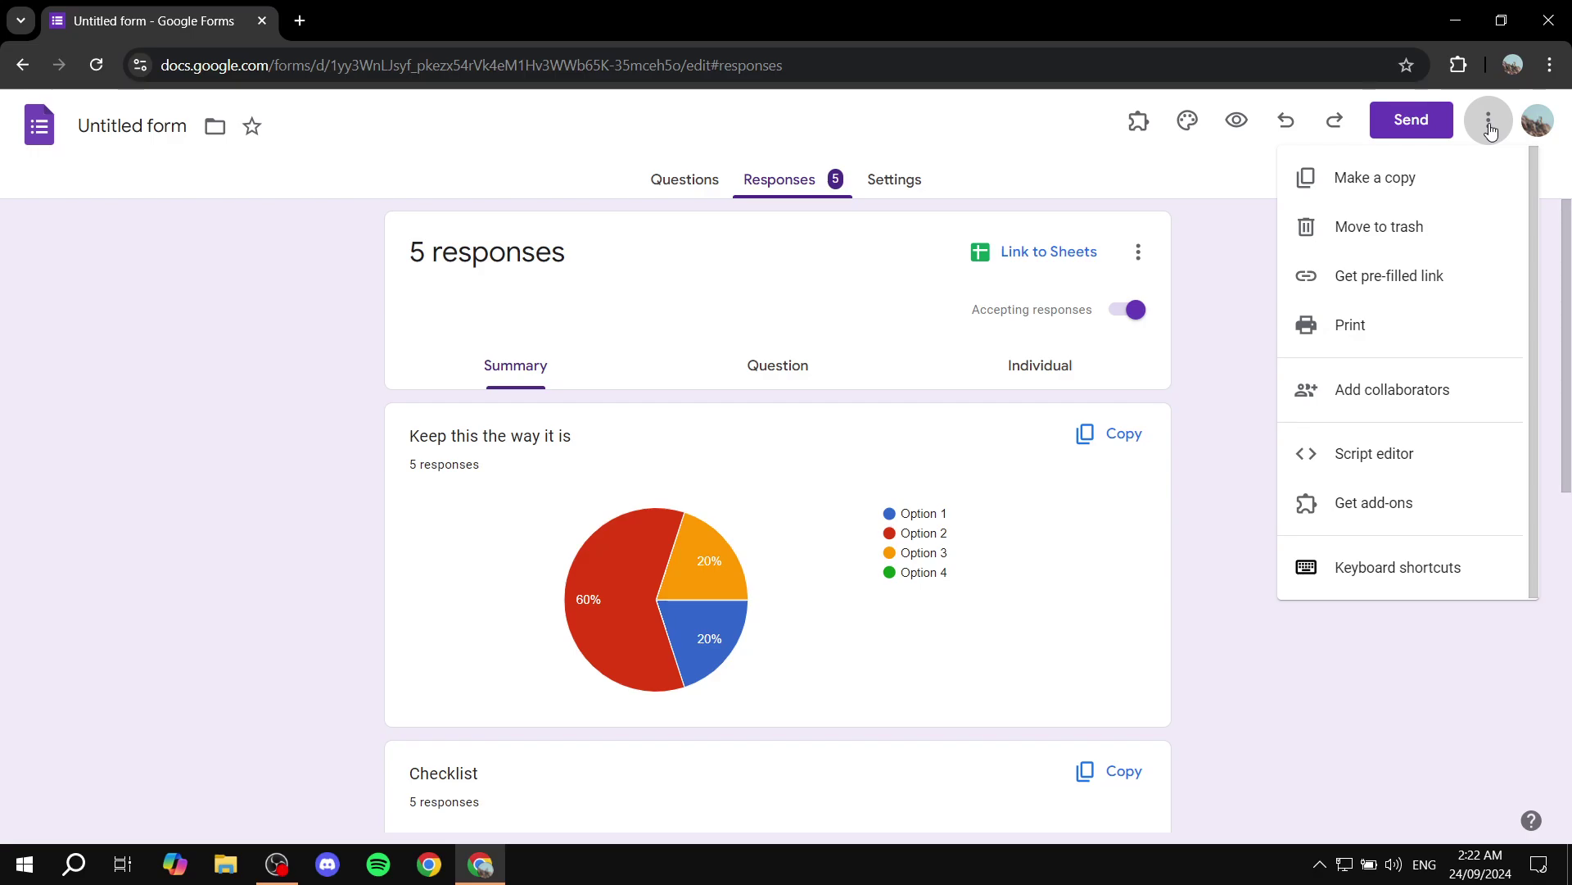
{"action": "left_click", "coordinate": [1398, 324]}
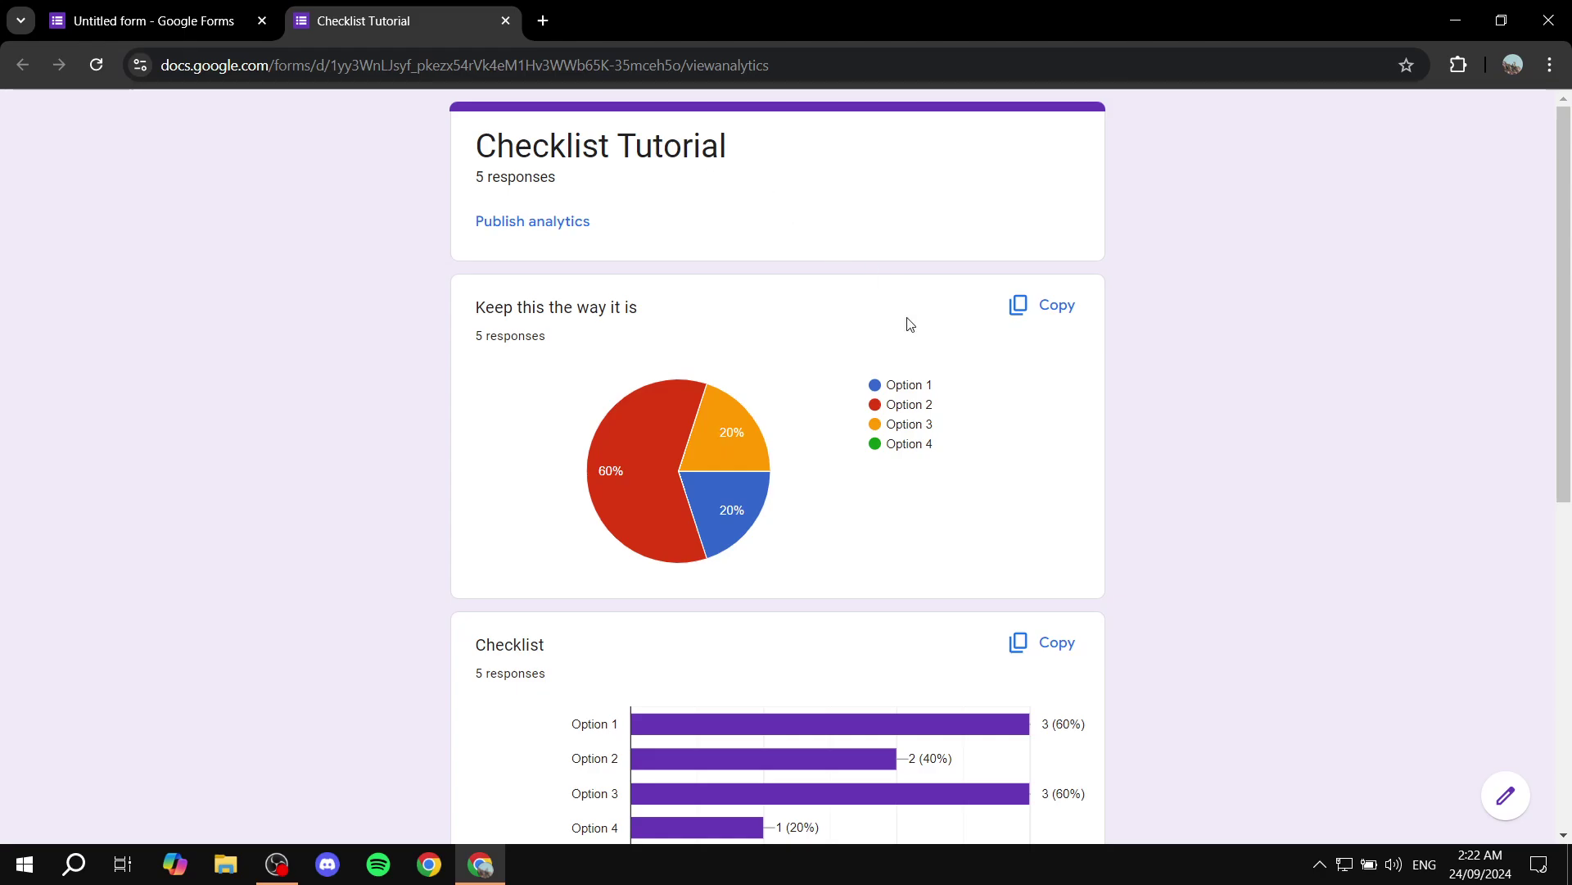
{"action": "scroll", "coordinate": [780, 348], "scroll_direction": "down", "scroll_amount": 8}
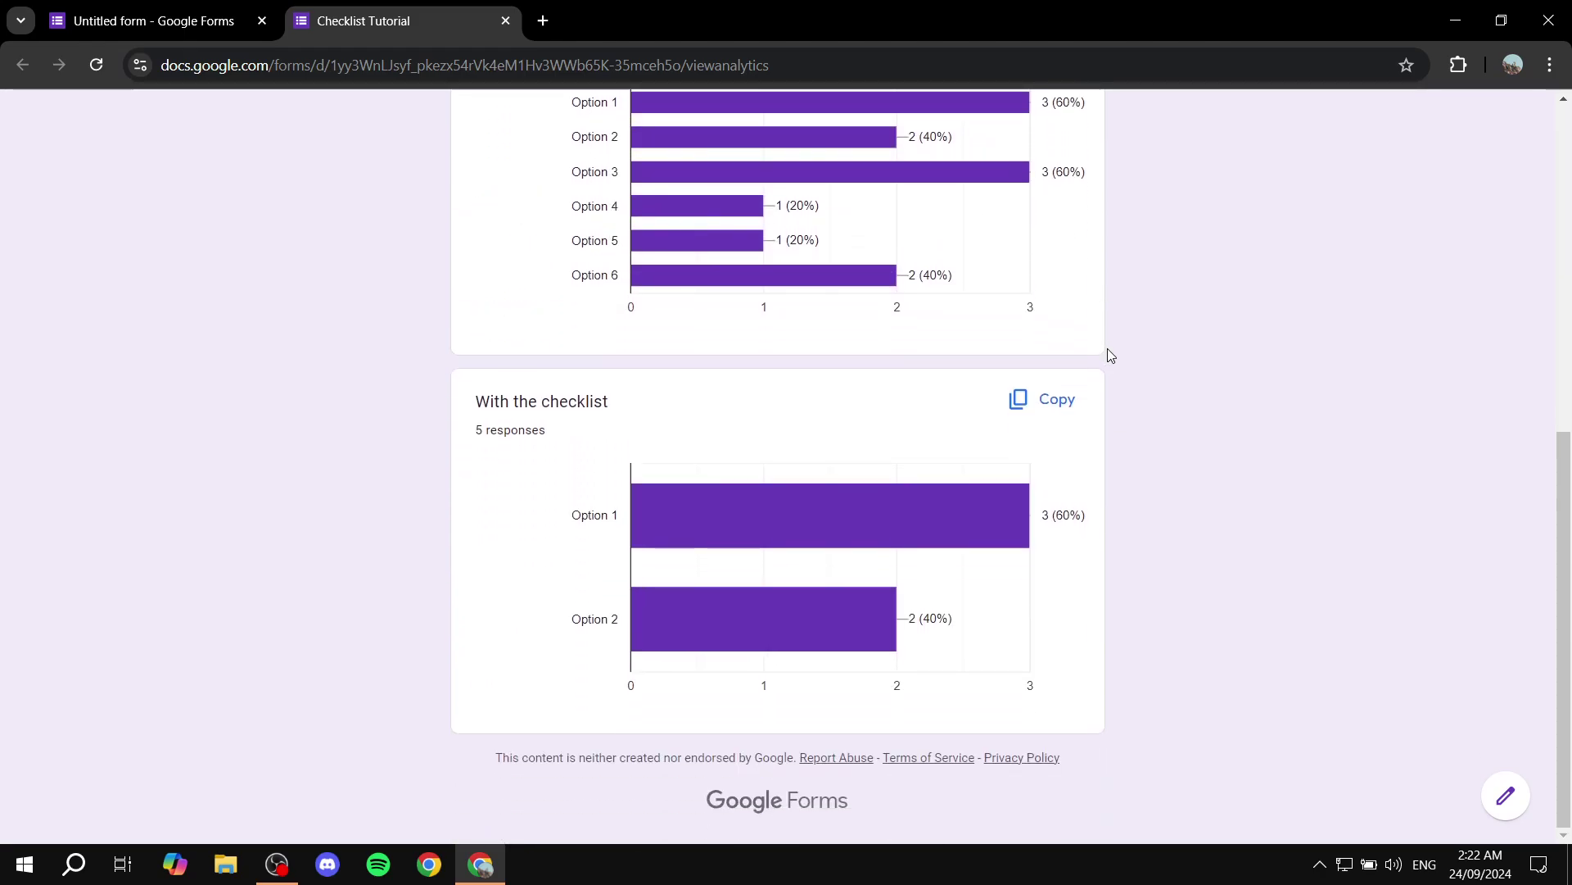
{"action": "scroll", "coordinate": [1184, 475], "scroll_direction": "up", "scroll_amount": 10}
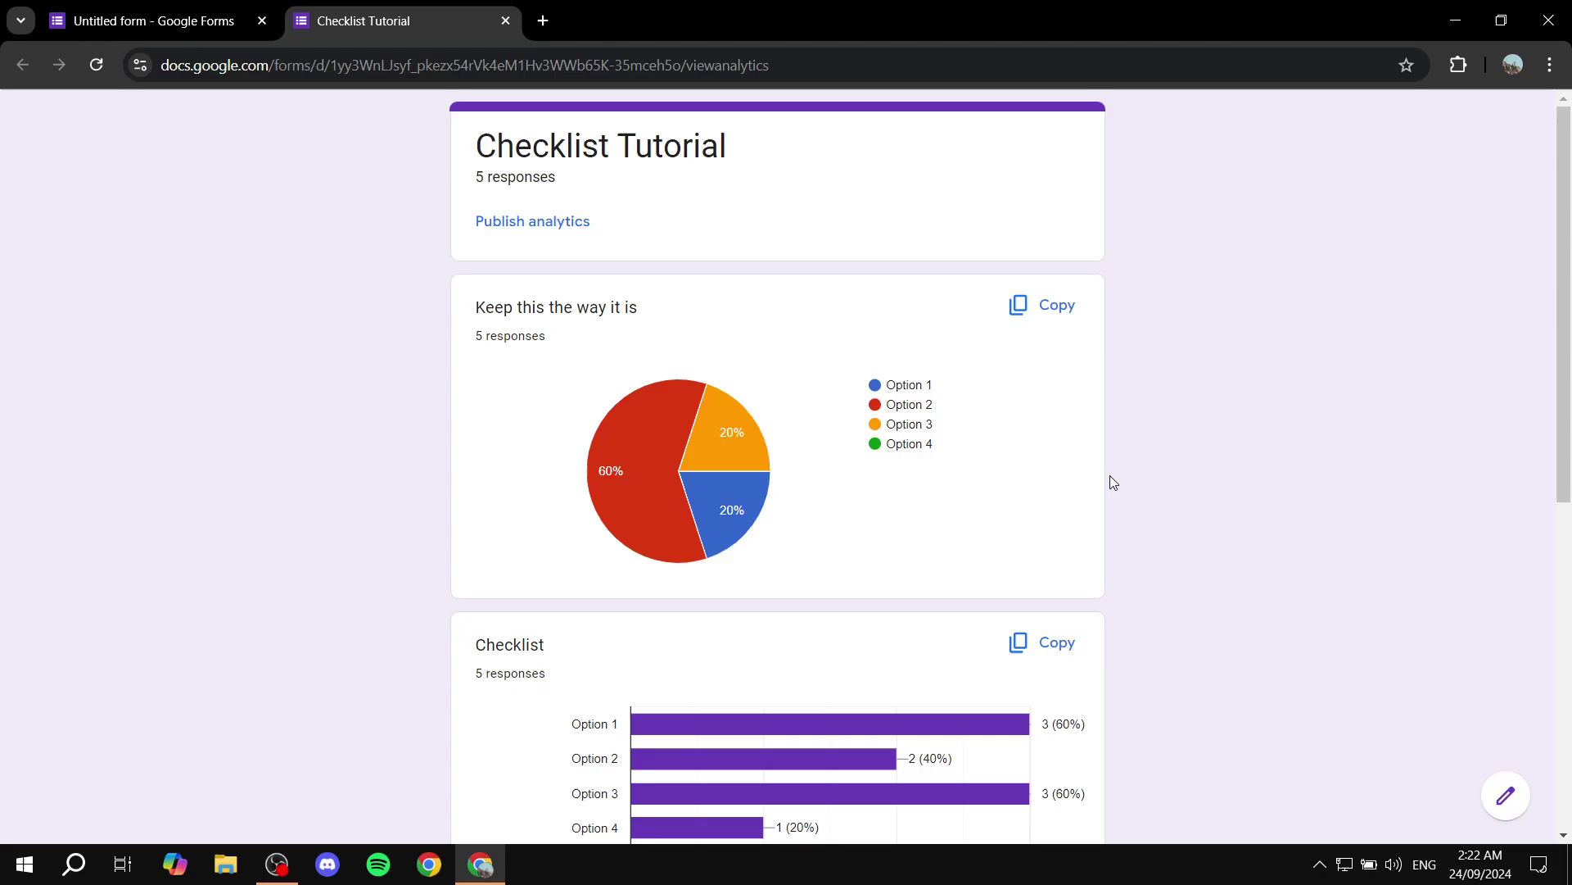
{"action": "left_click", "coordinate": [534, 223]}
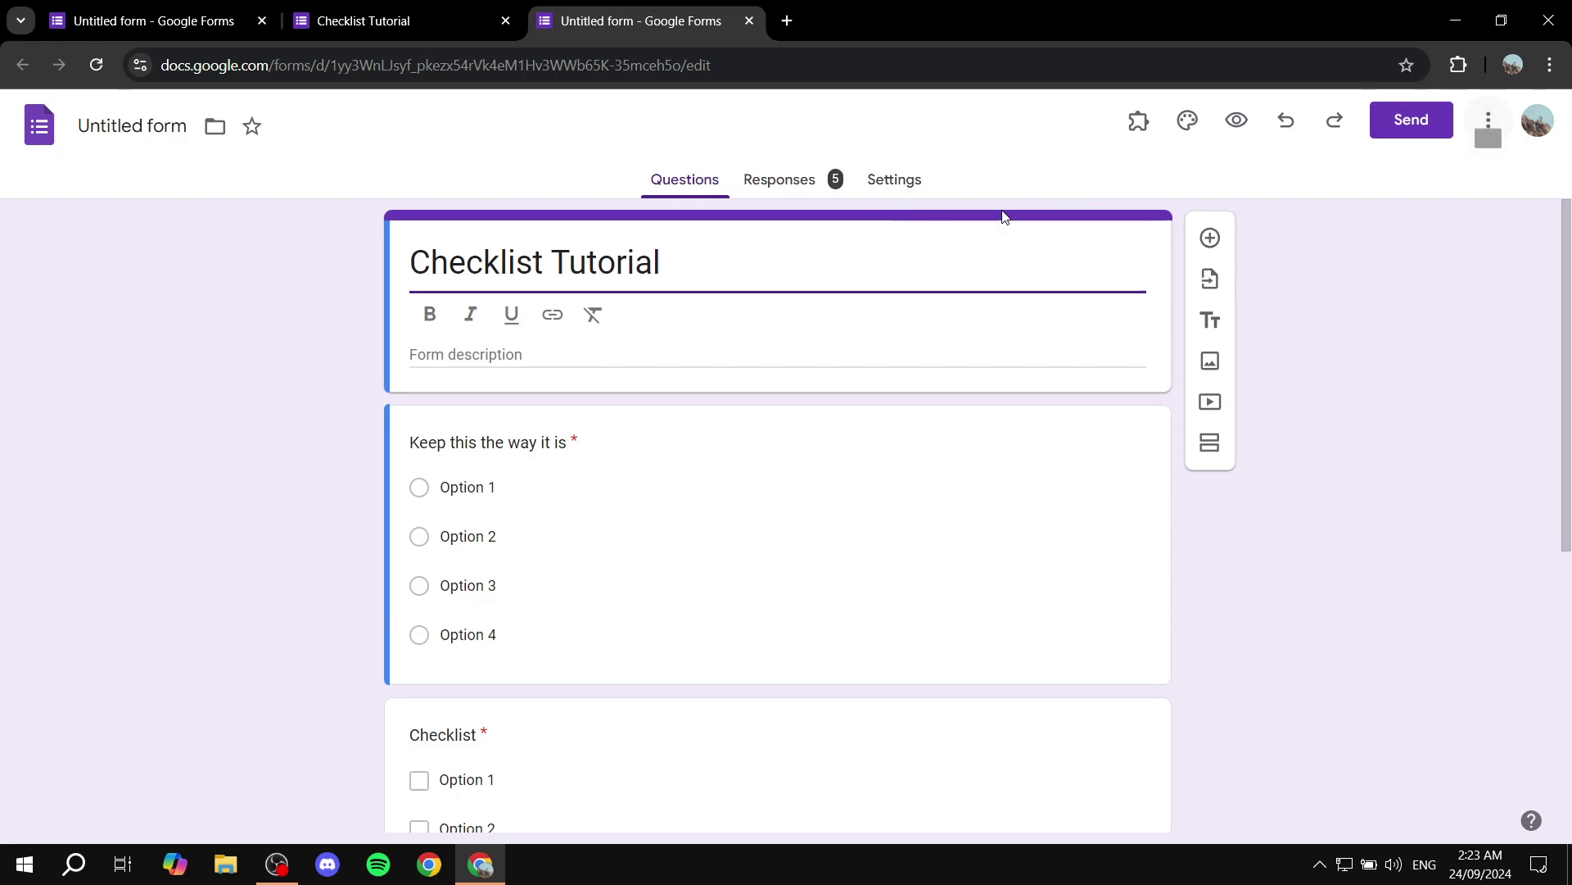
Step: Reopen the Checklist Tutorial summary page in a new tab and copy its viewanalytics URL
{"action": "left_click", "coordinate": [776, 182]}
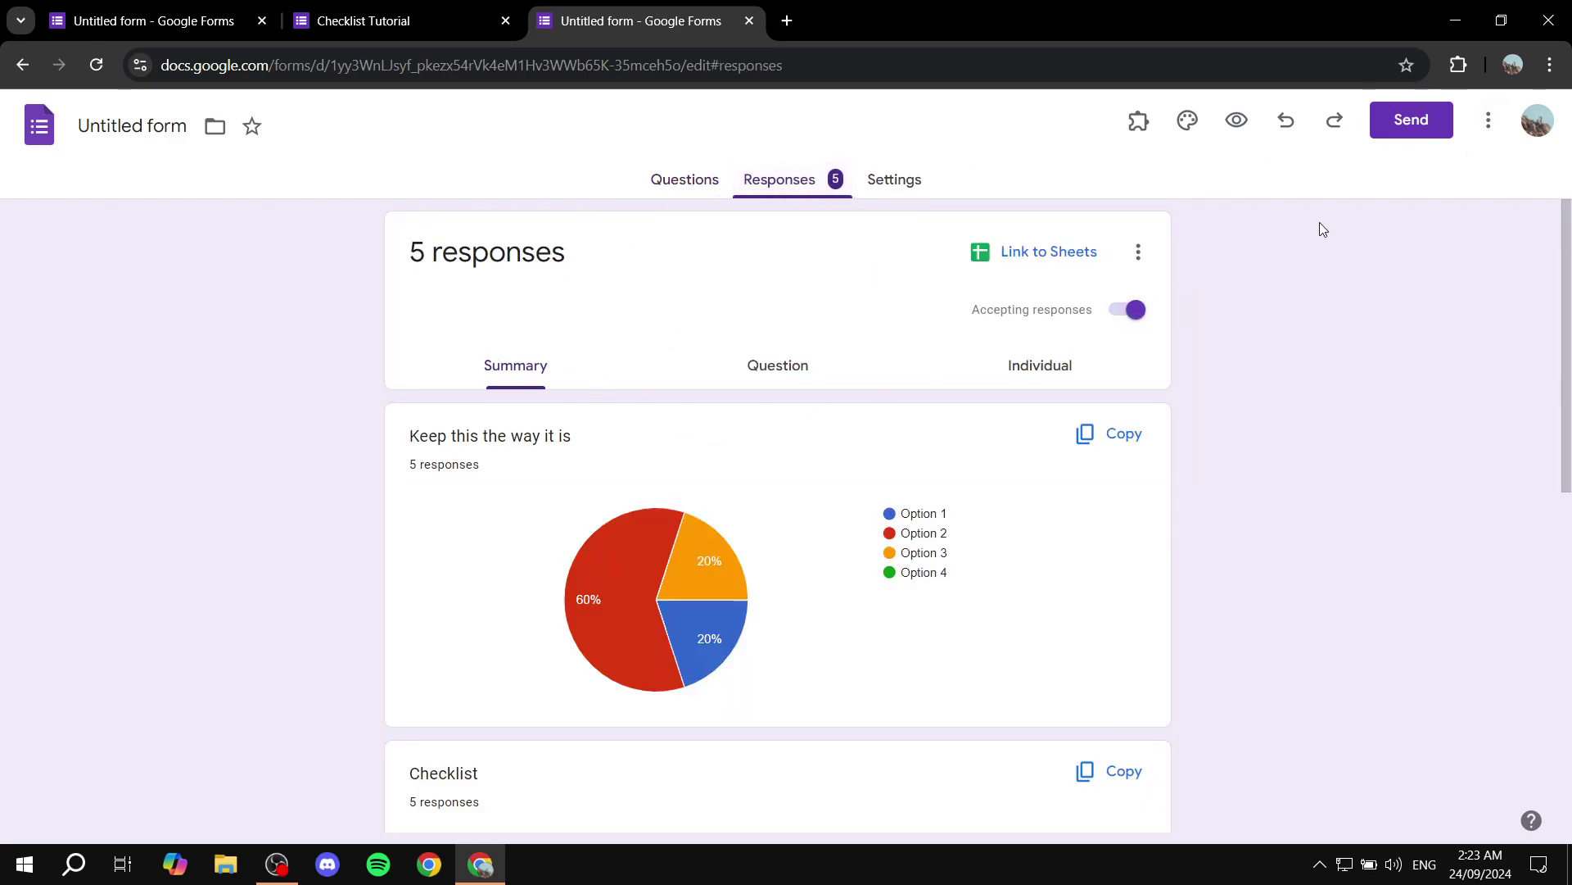
{"action": "left_click", "coordinate": [1489, 121]}
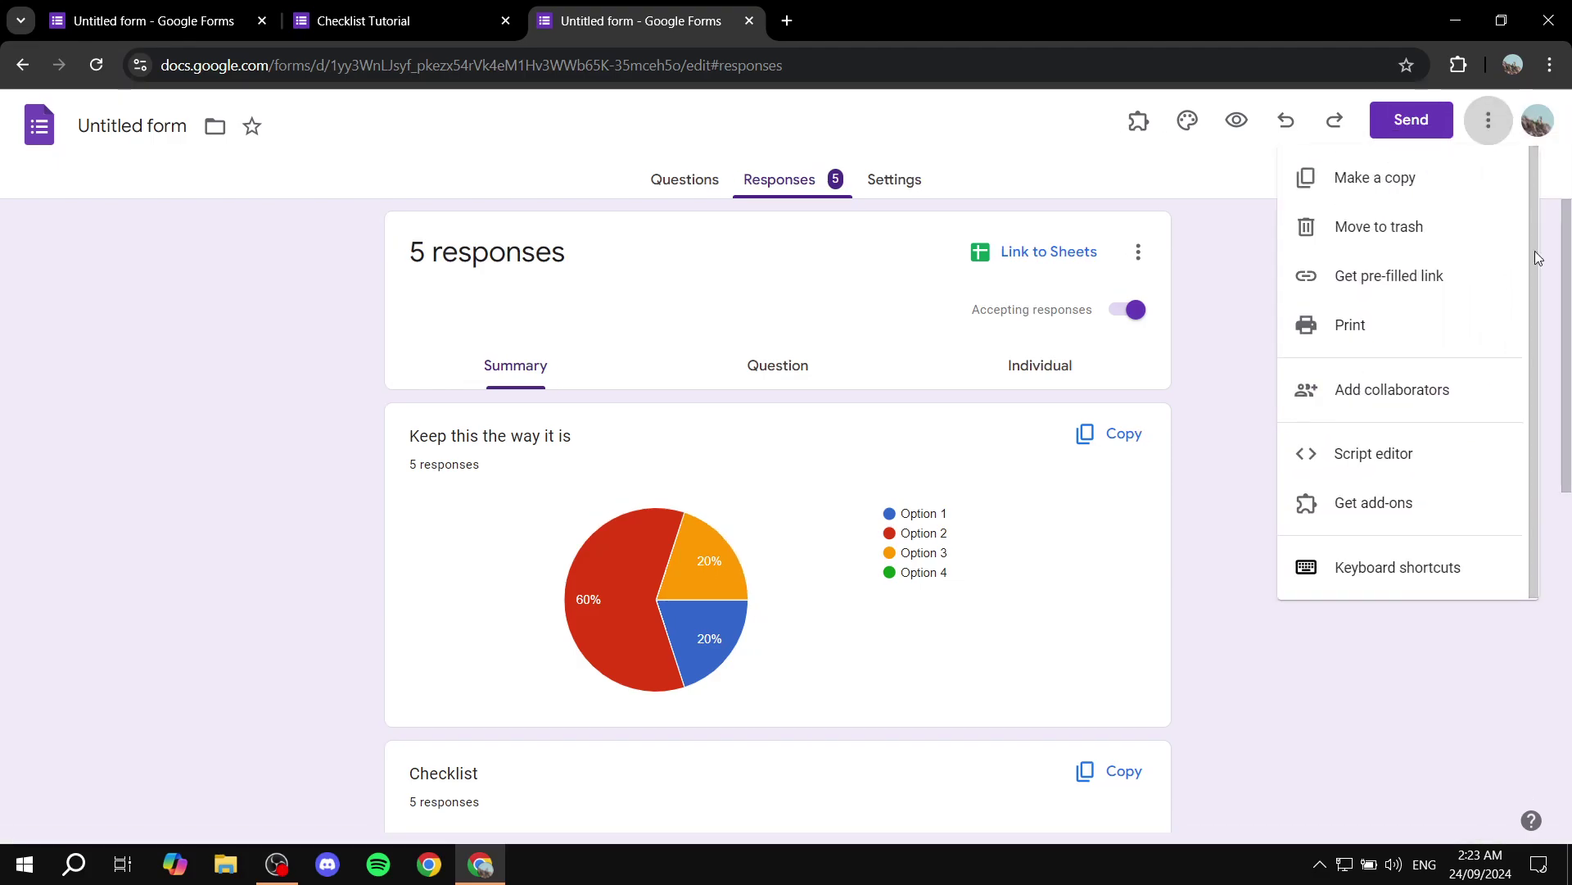
{"action": "left_click", "coordinate": [1366, 343]}
{"action": "left_click_drag", "start_coordinate": [771, 66], "coordinate": [161, 69]}
{"action": "key", "text": "ctrl+c"}
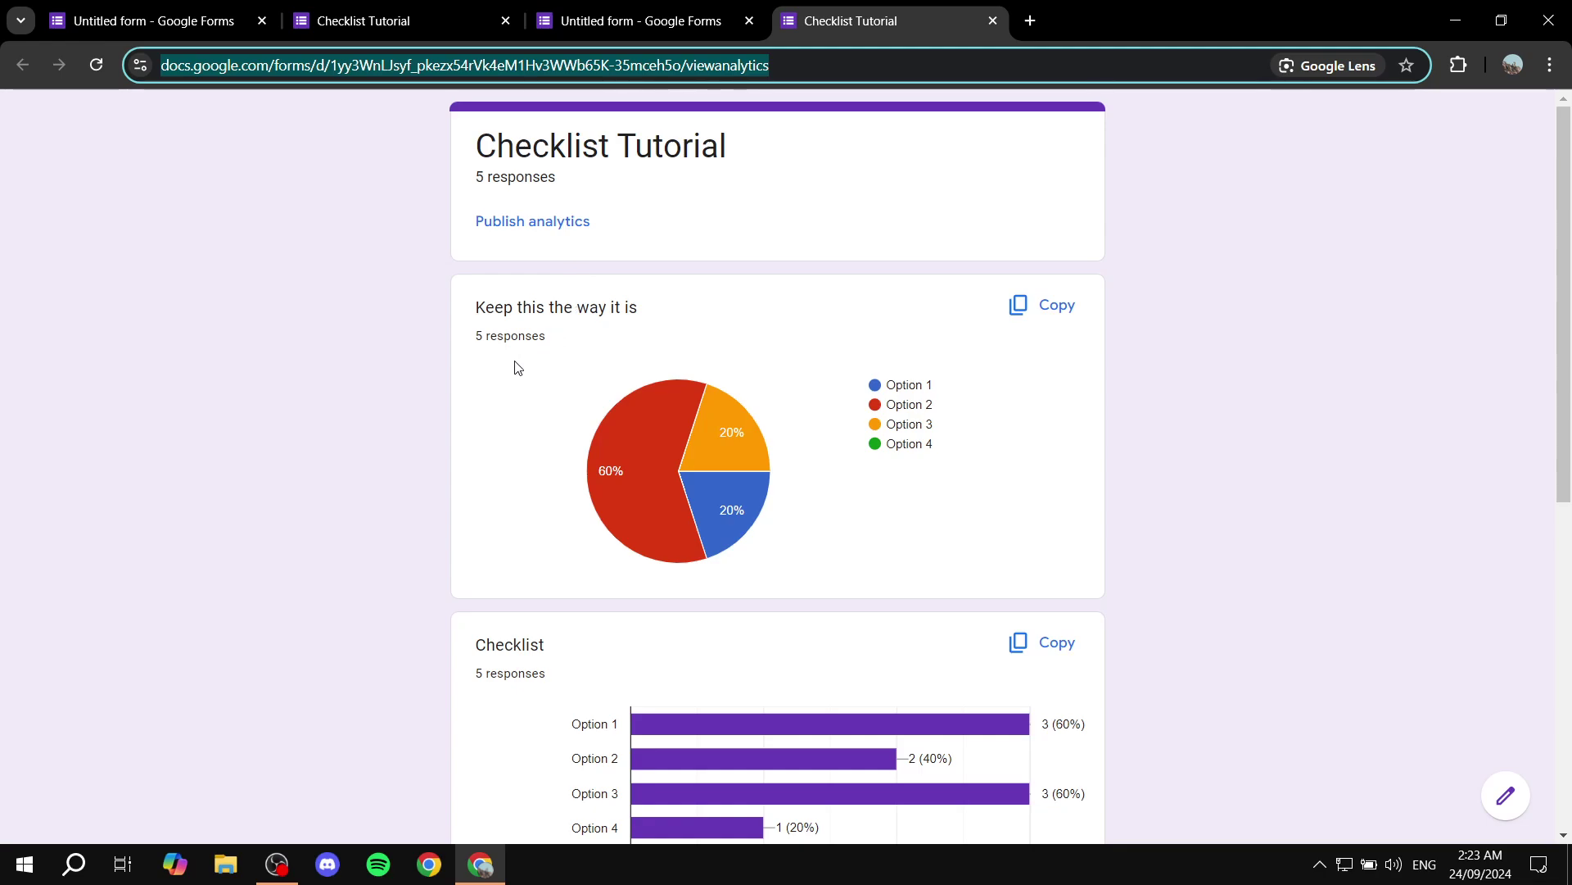
{"action": "left_click", "coordinate": [313, 358]}
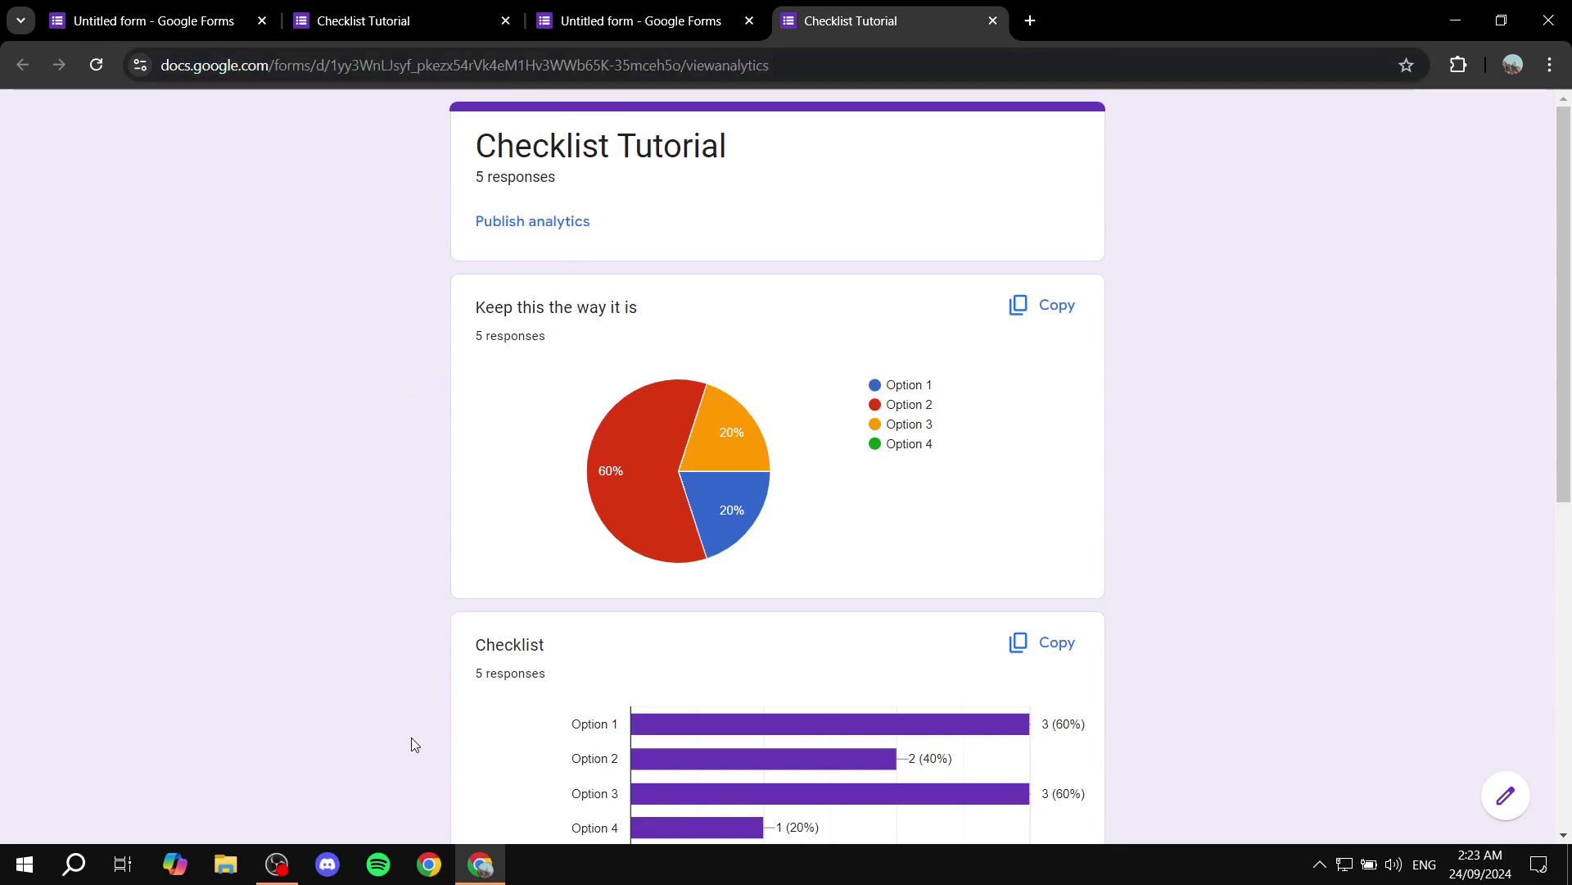
Step: Load the copied analytics URL in a new Chrome incognito window
{"action": "right_click", "coordinate": [429, 864]}
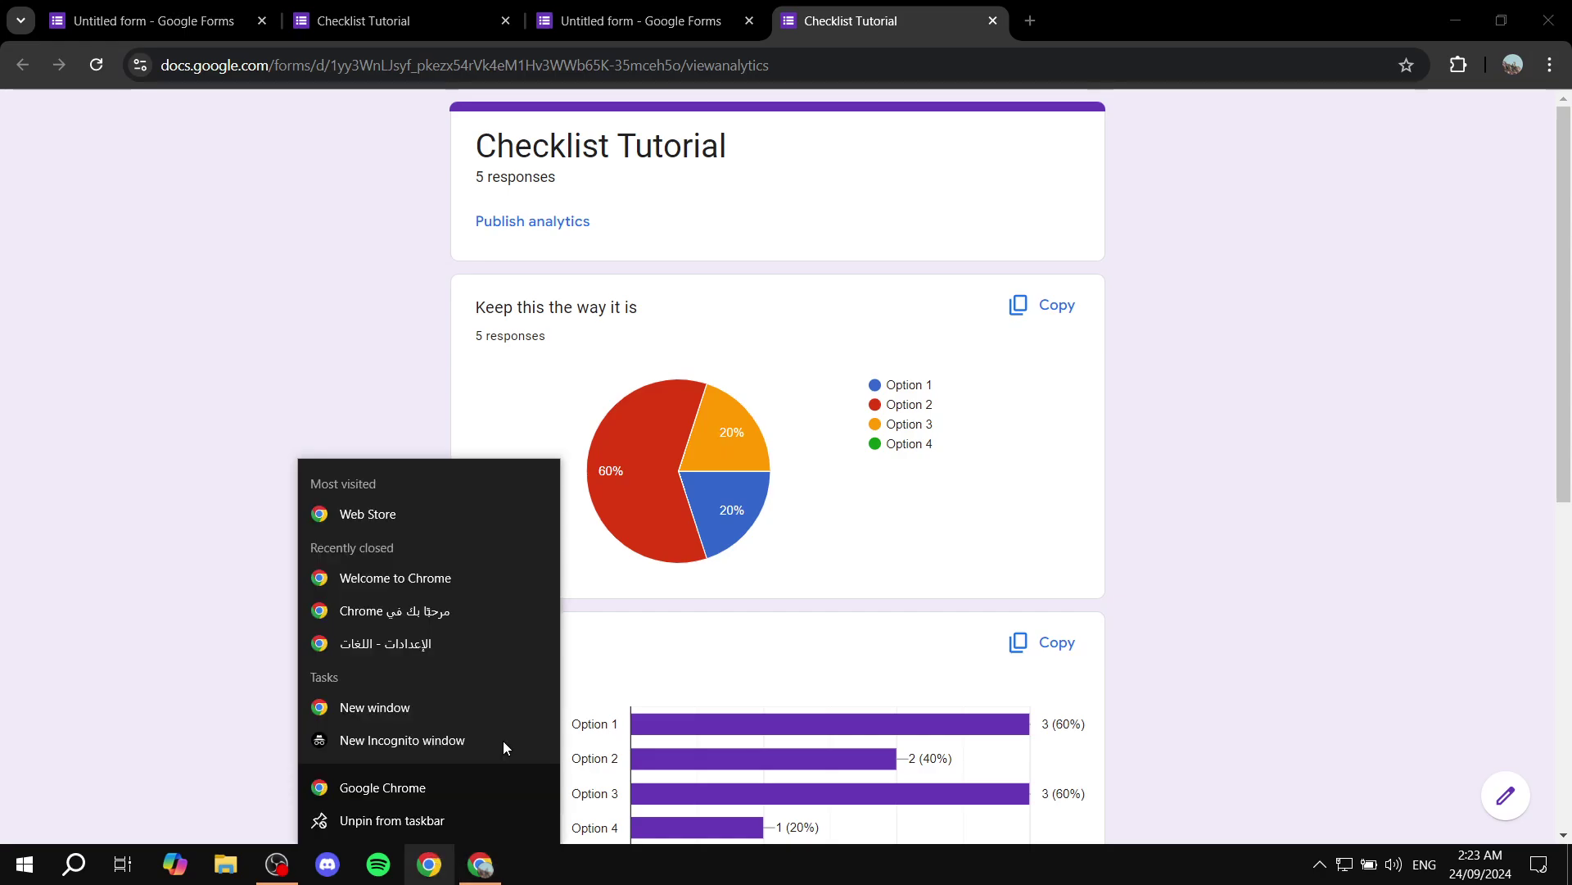
{"action": "left_click", "coordinate": [449, 737]}
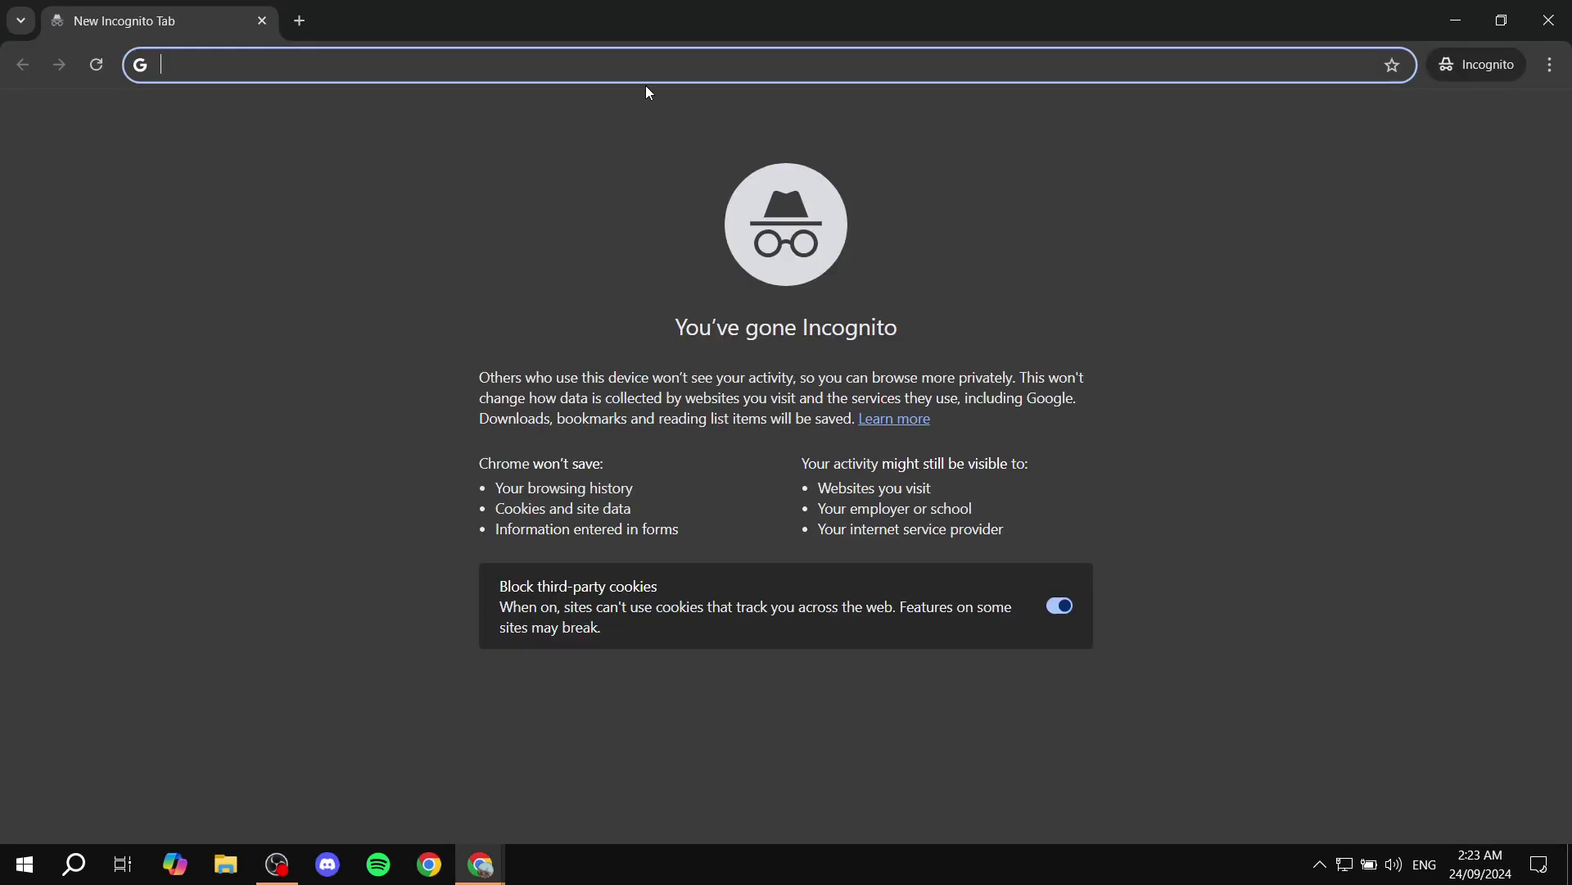
{"action": "key", "text": "ctrl+v"}
{"action": "key", "text": "Return"}
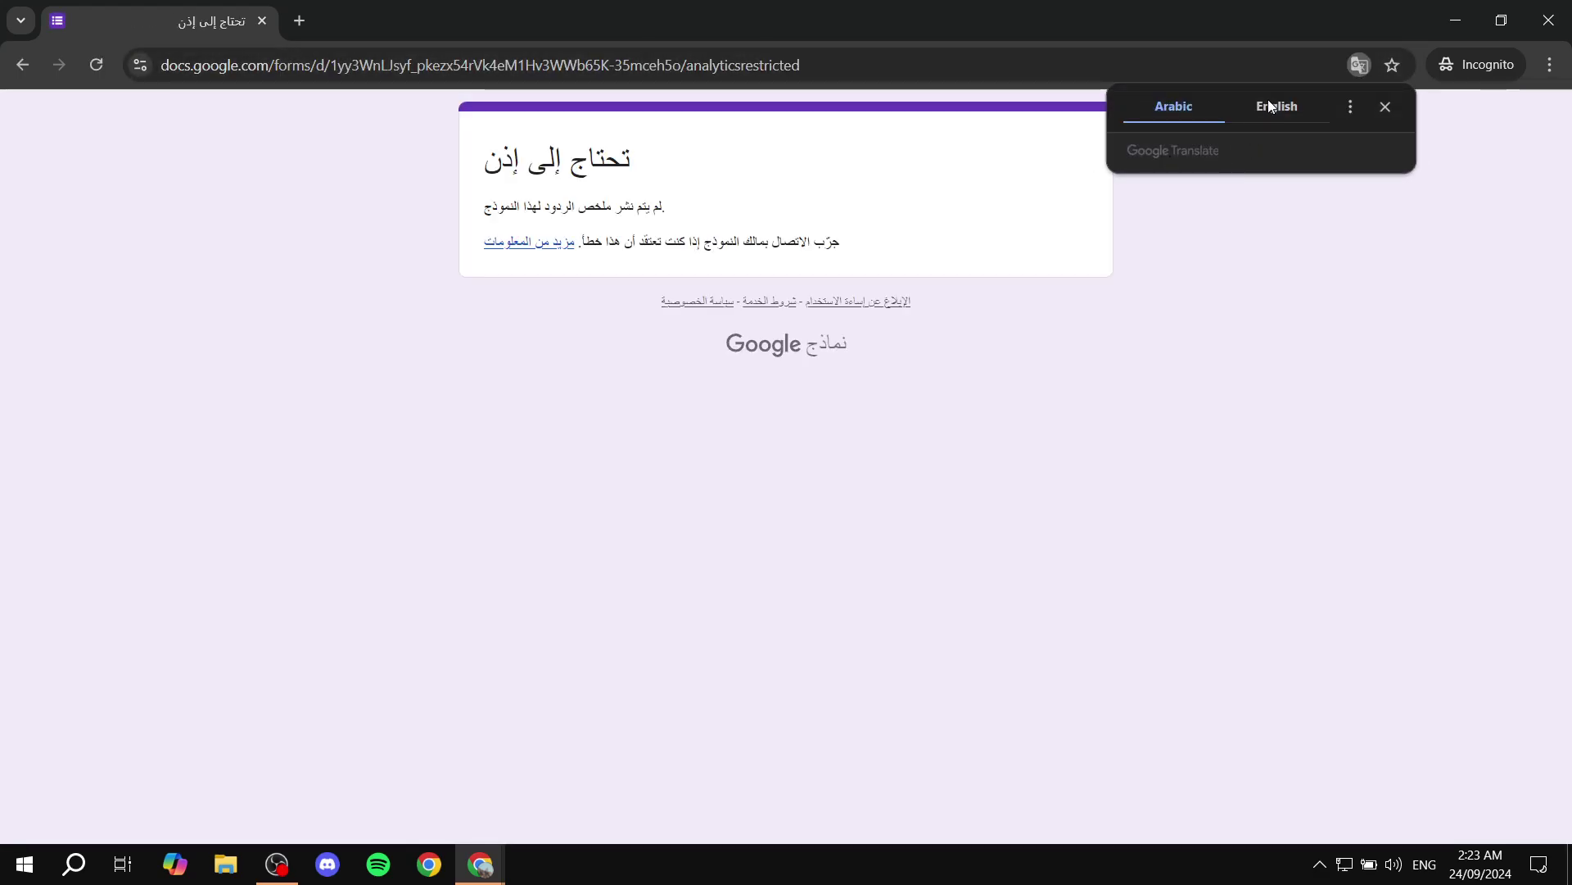
Step: Translate the page, confirm the summary is unpublished, close incognito, and choose Publish analytics
{"action": "left_click", "coordinate": [1274, 108]}
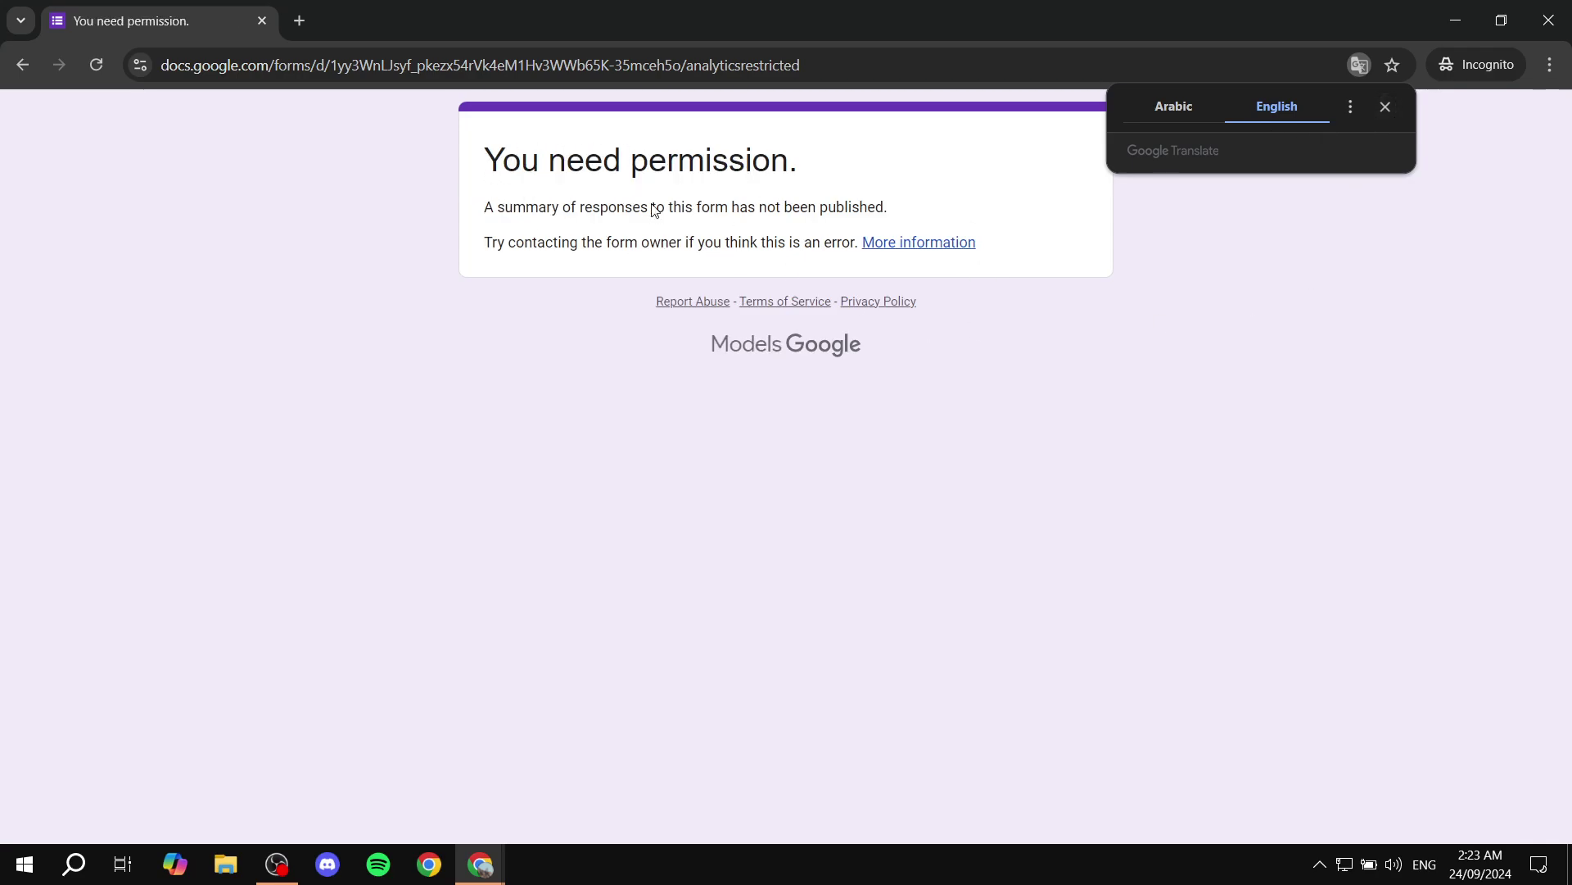
{"action": "left_click_drag", "start_coordinate": [468, 228], "coordinate": [718, 195]}
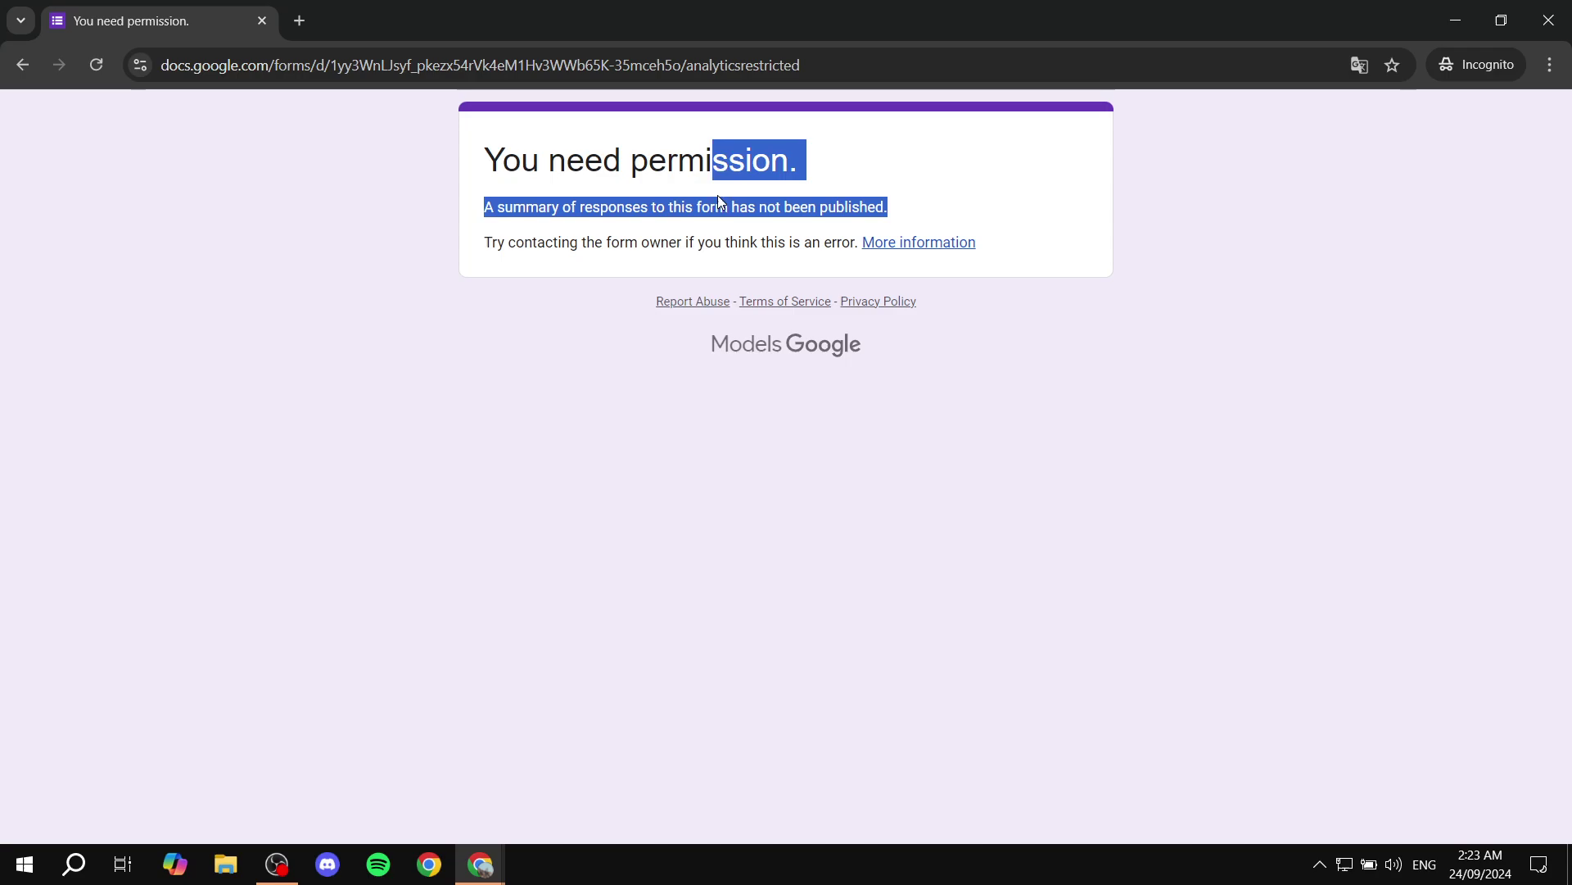
{"action": "left_click", "coordinate": [973, 173]}
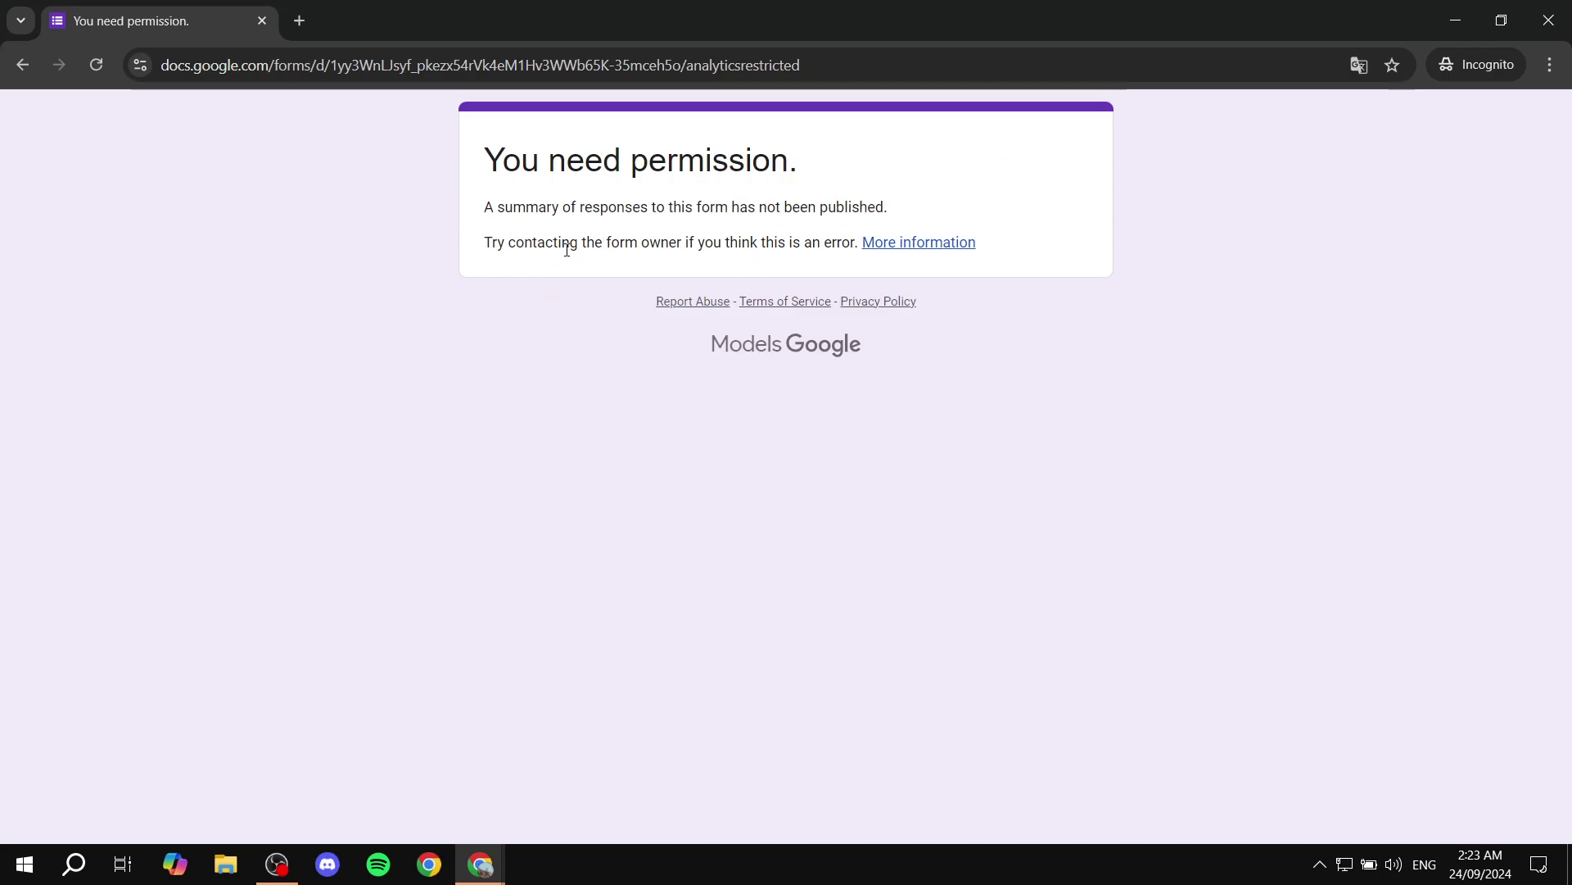
{"action": "left_click", "coordinate": [1549, 20]}
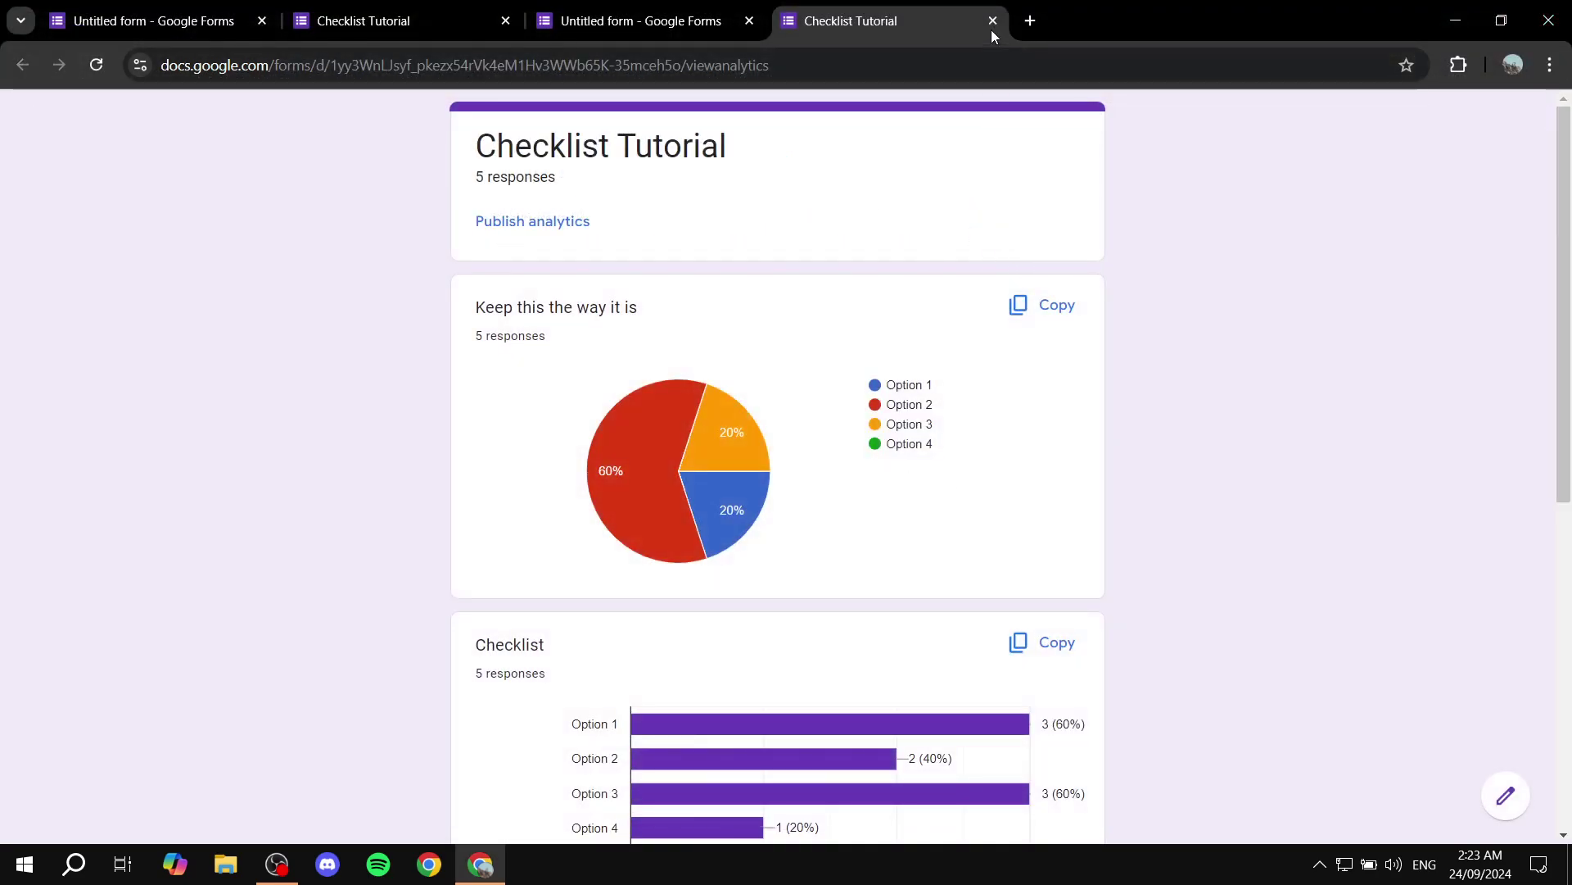
{"action": "left_click", "coordinate": [493, 225]}
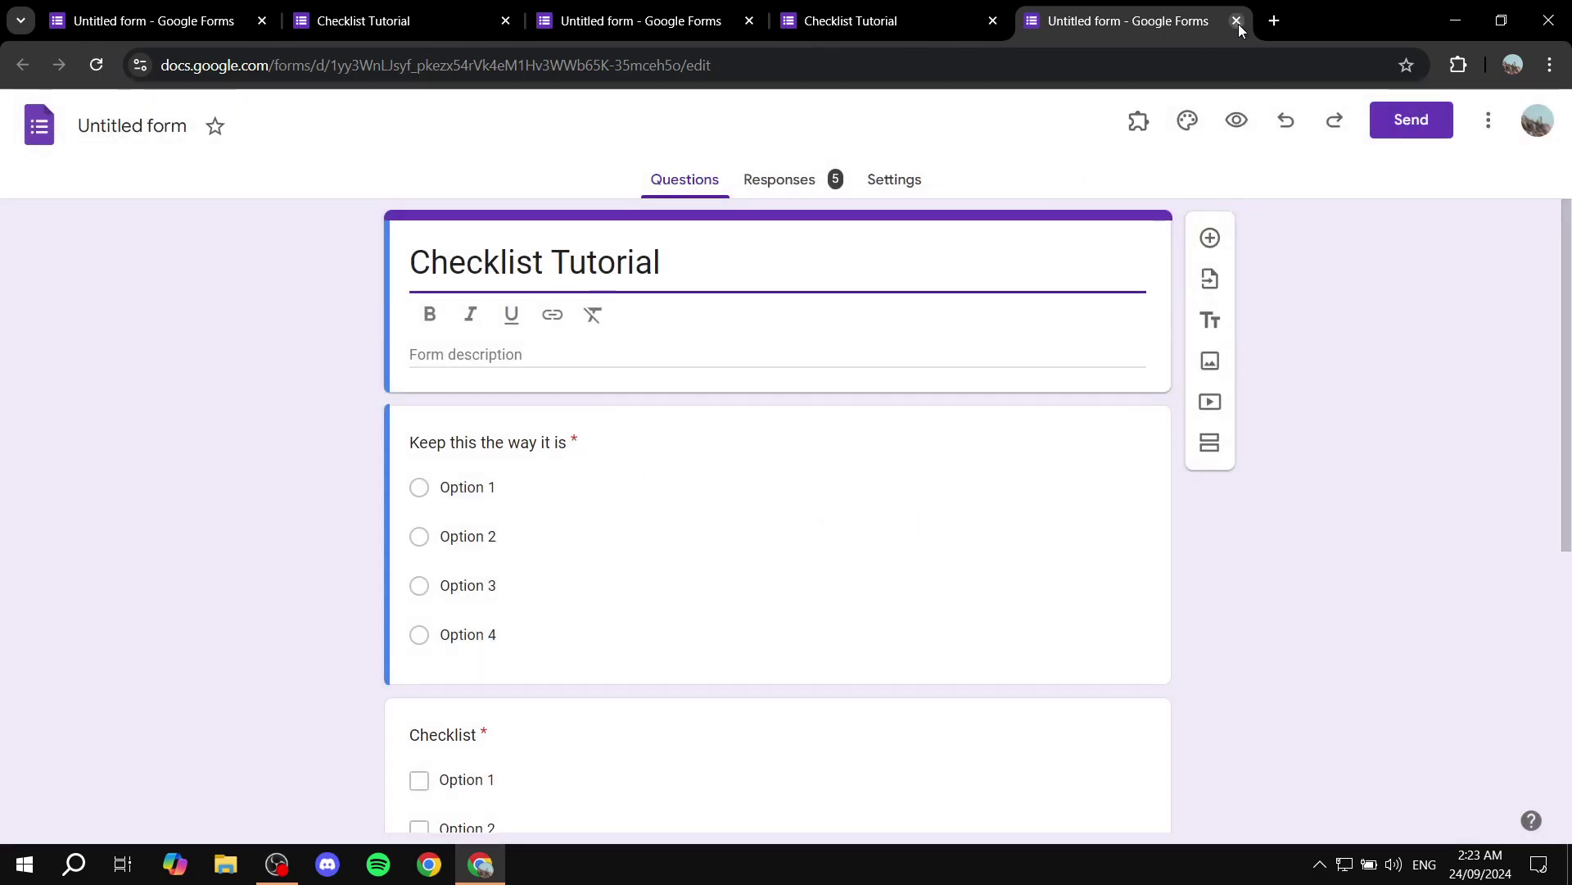
Step: Close the duplicate form and Checklist Tutorial tabs, then go to the form's Settings
{"action": "left_click", "coordinate": [1239, 23]}
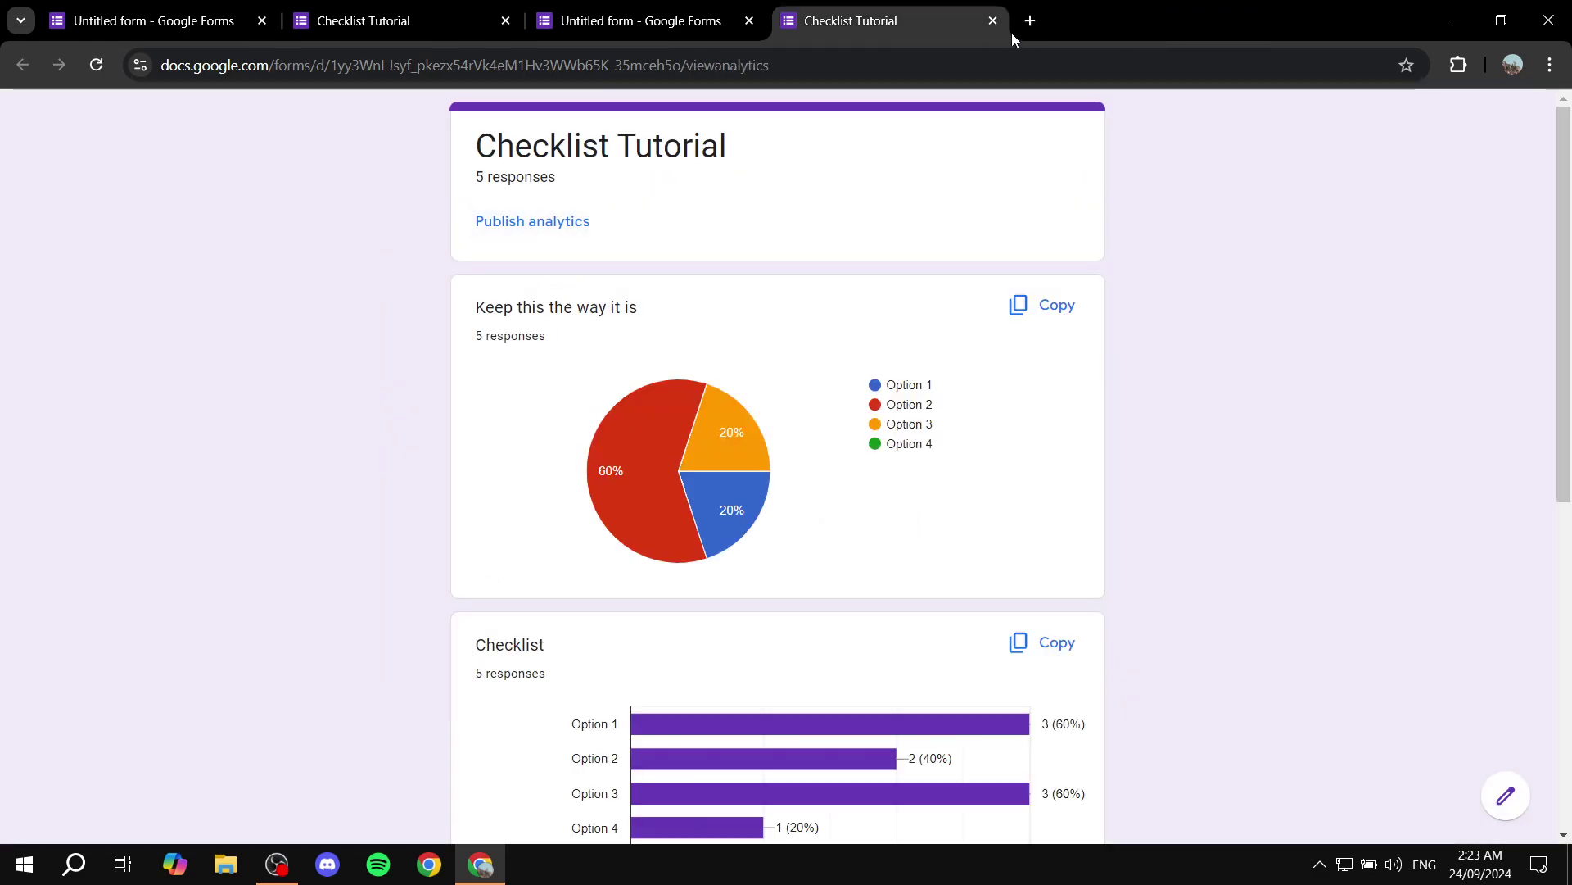
{"action": "left_click", "coordinate": [993, 20]}
{"action": "left_click", "coordinate": [748, 21]}
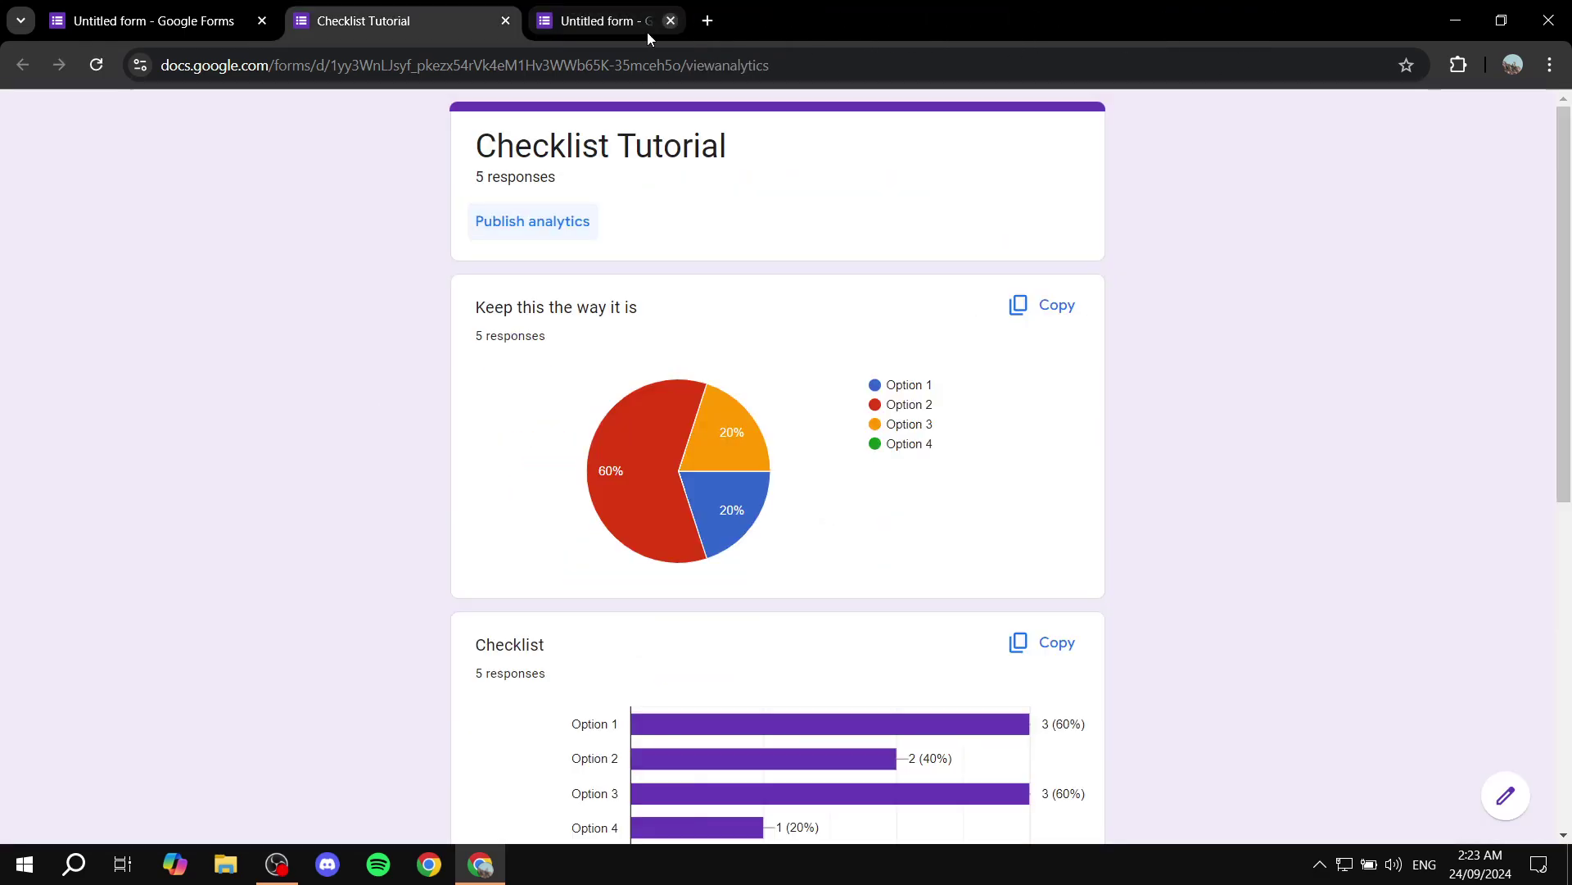
{"action": "left_click", "coordinate": [506, 20]}
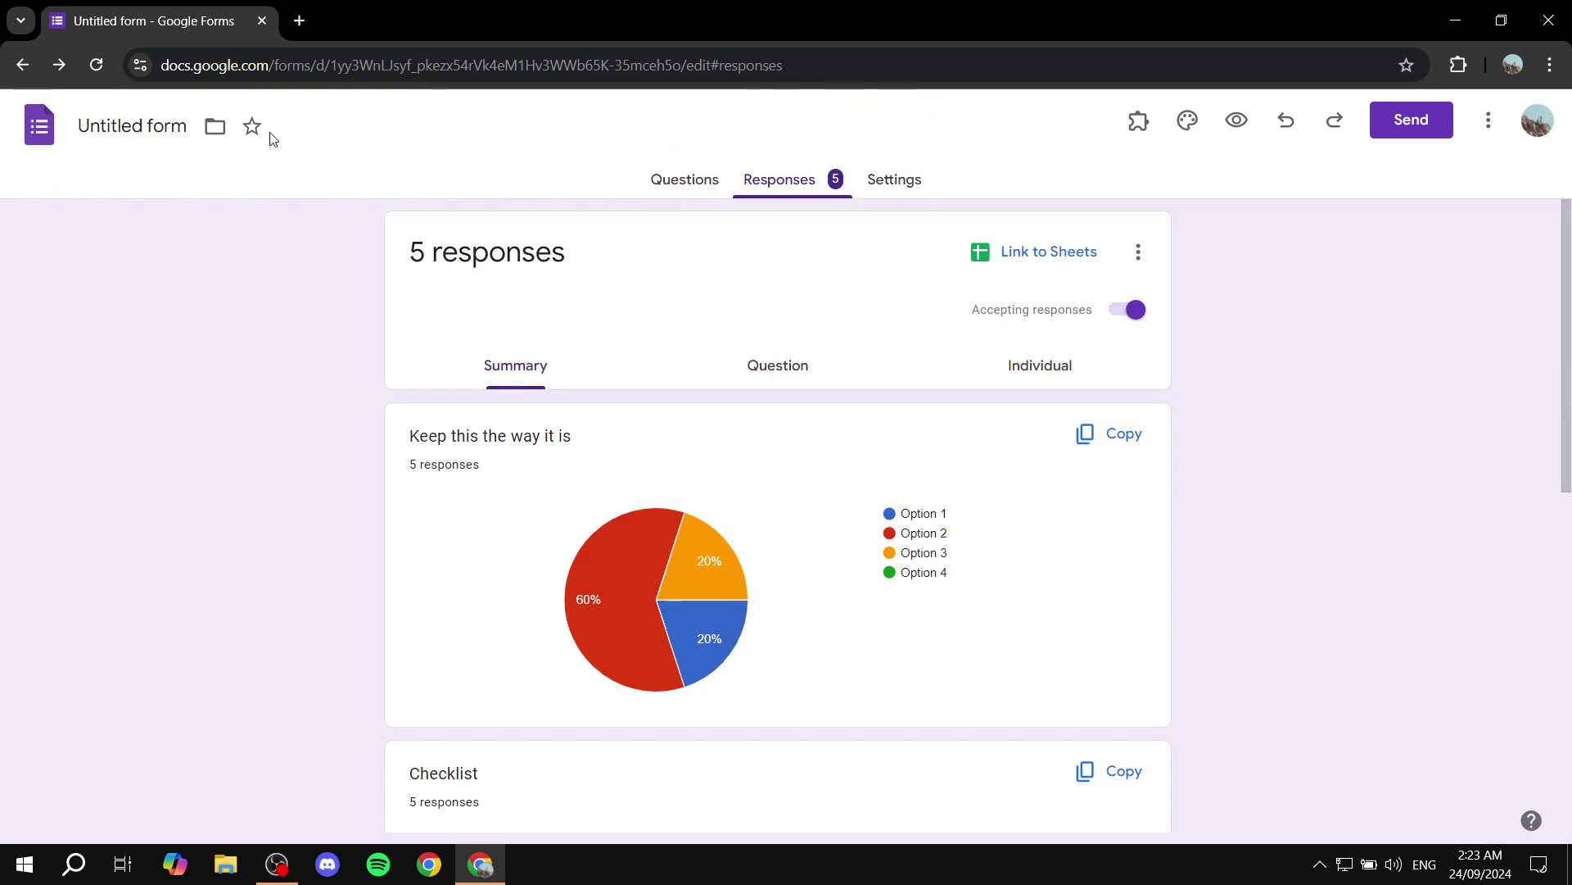
{"action": "left_click", "coordinate": [909, 185]}
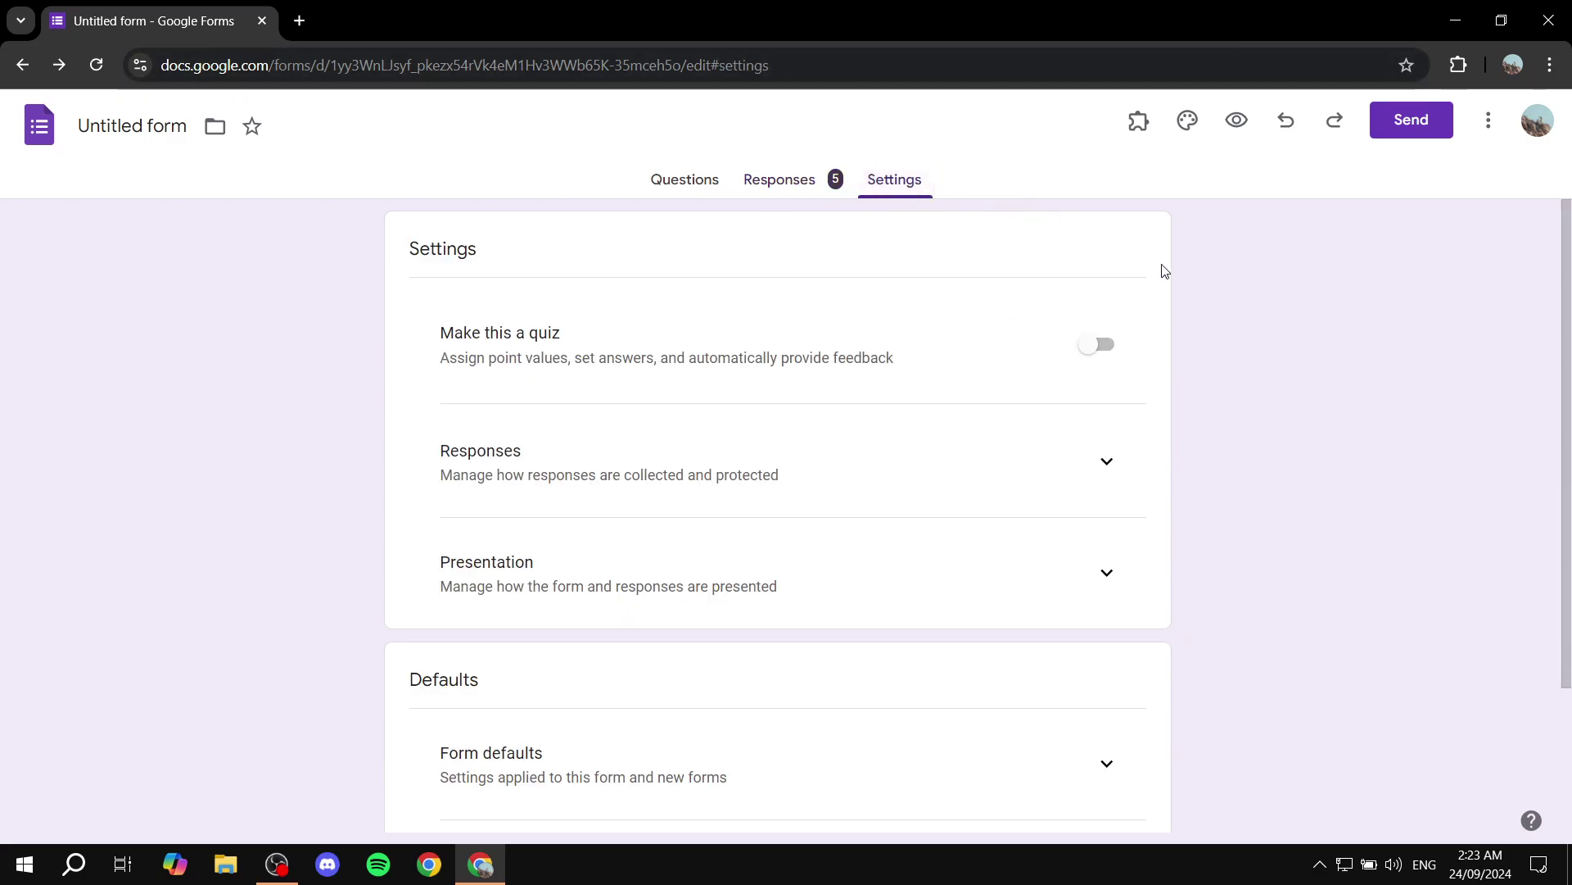
Step: Expand and collapse the Responses settings, then expand the Presentation section
{"action": "scroll", "coordinate": [1135, 354], "scroll_direction": "down", "scroll_amount": 2}
{"action": "scroll", "coordinate": [1090, 383], "scroll_direction": "up", "scroll_amount": 1}
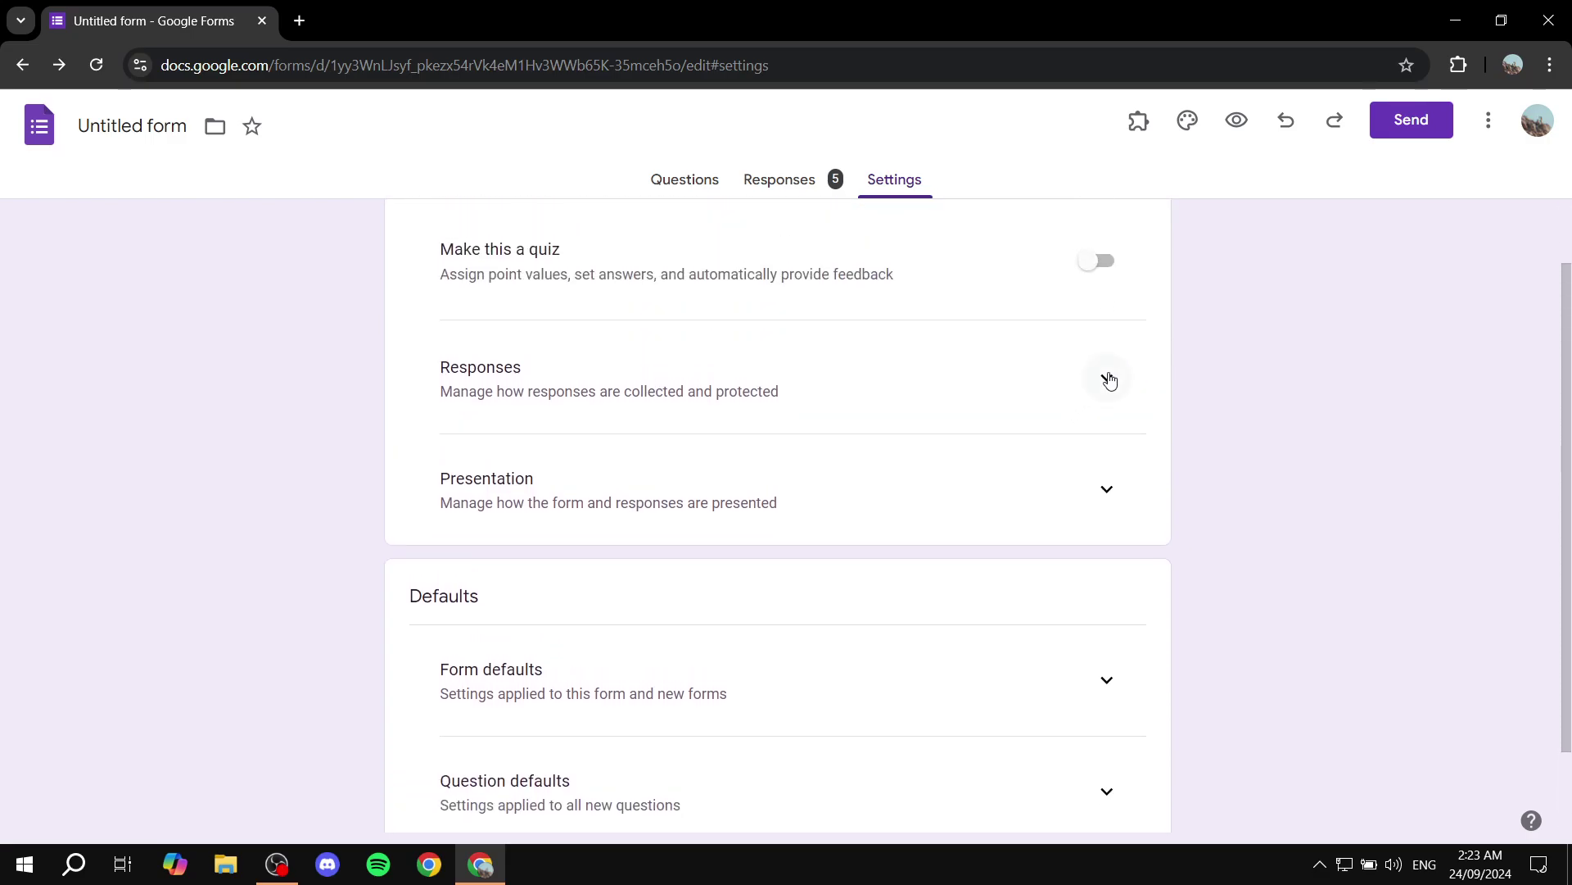
{"action": "left_click", "coordinate": [1108, 379]}
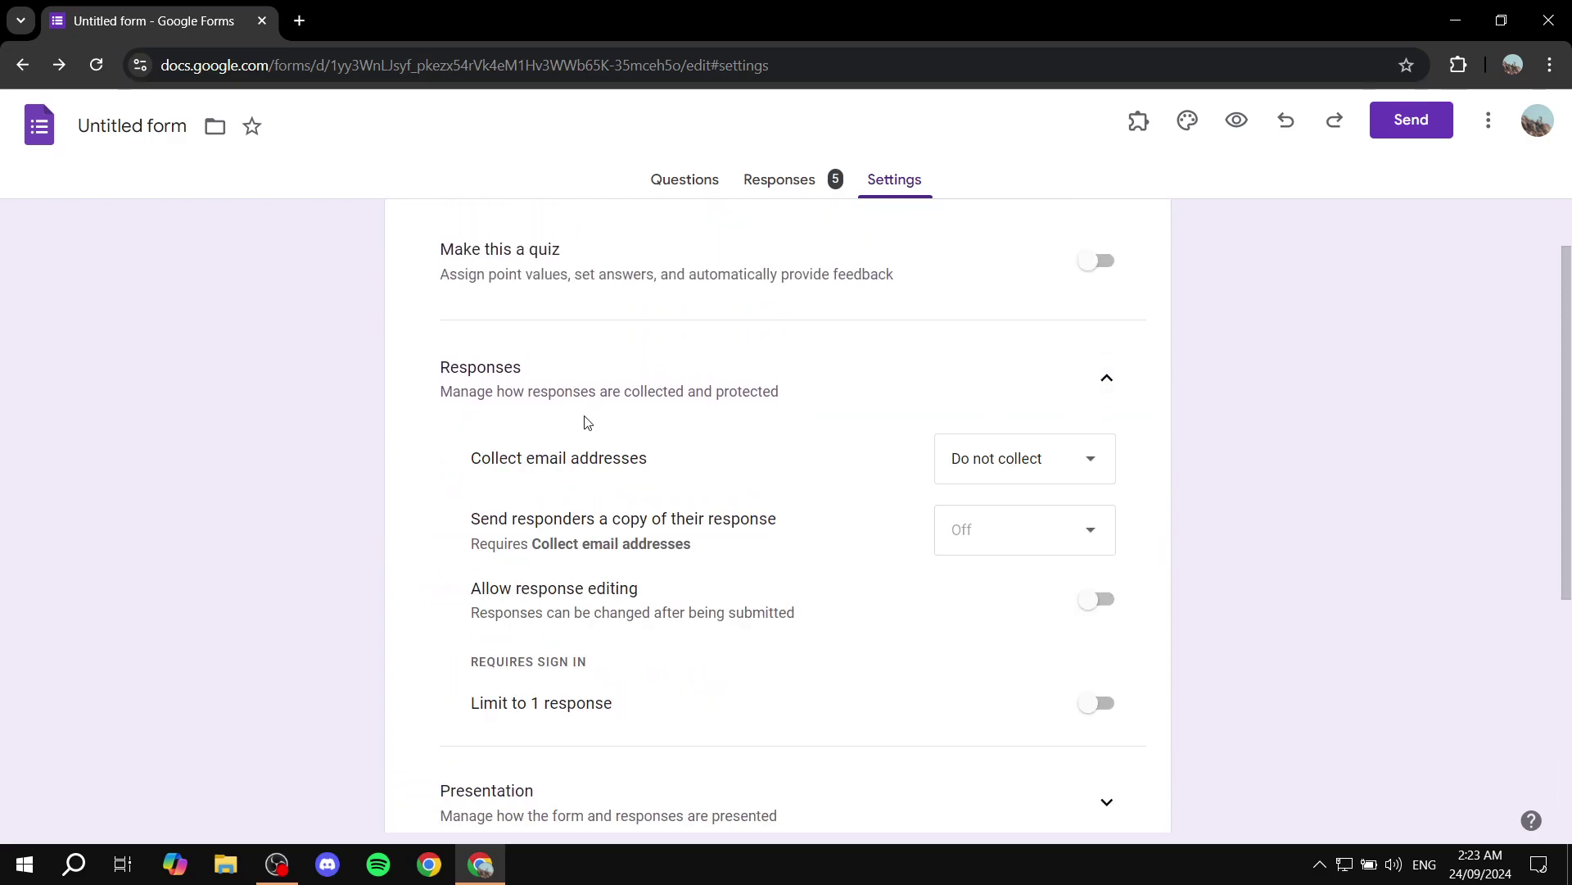
{"action": "left_click", "coordinate": [1091, 384]}
{"action": "left_click", "coordinate": [1130, 493]}
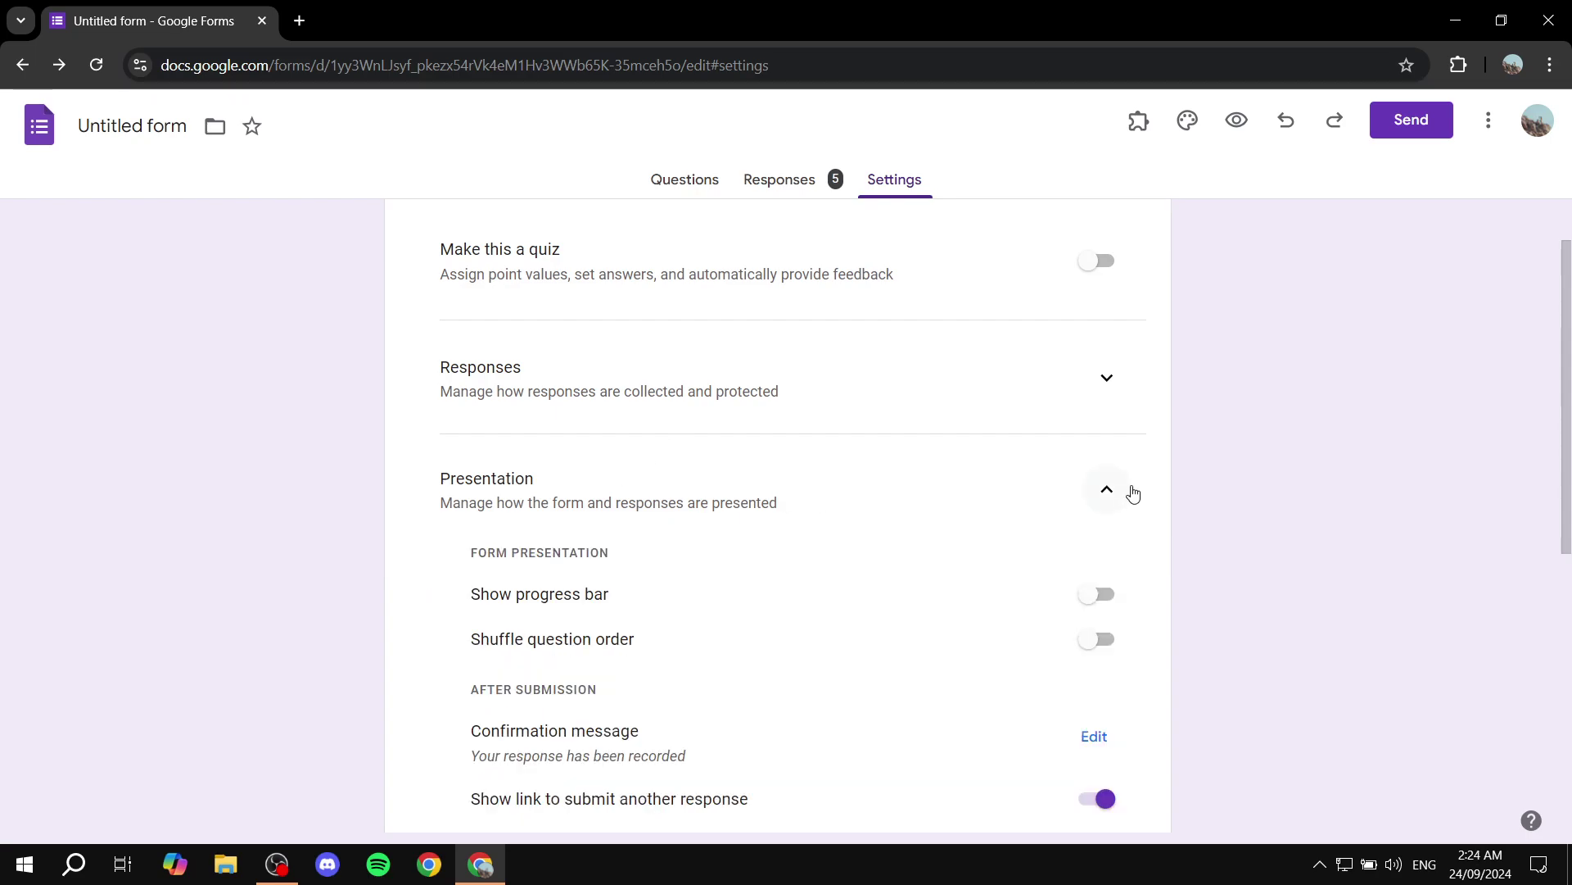
{"action": "scroll", "coordinate": [1150, 428], "scroll_direction": "down", "scroll_amount": 2}
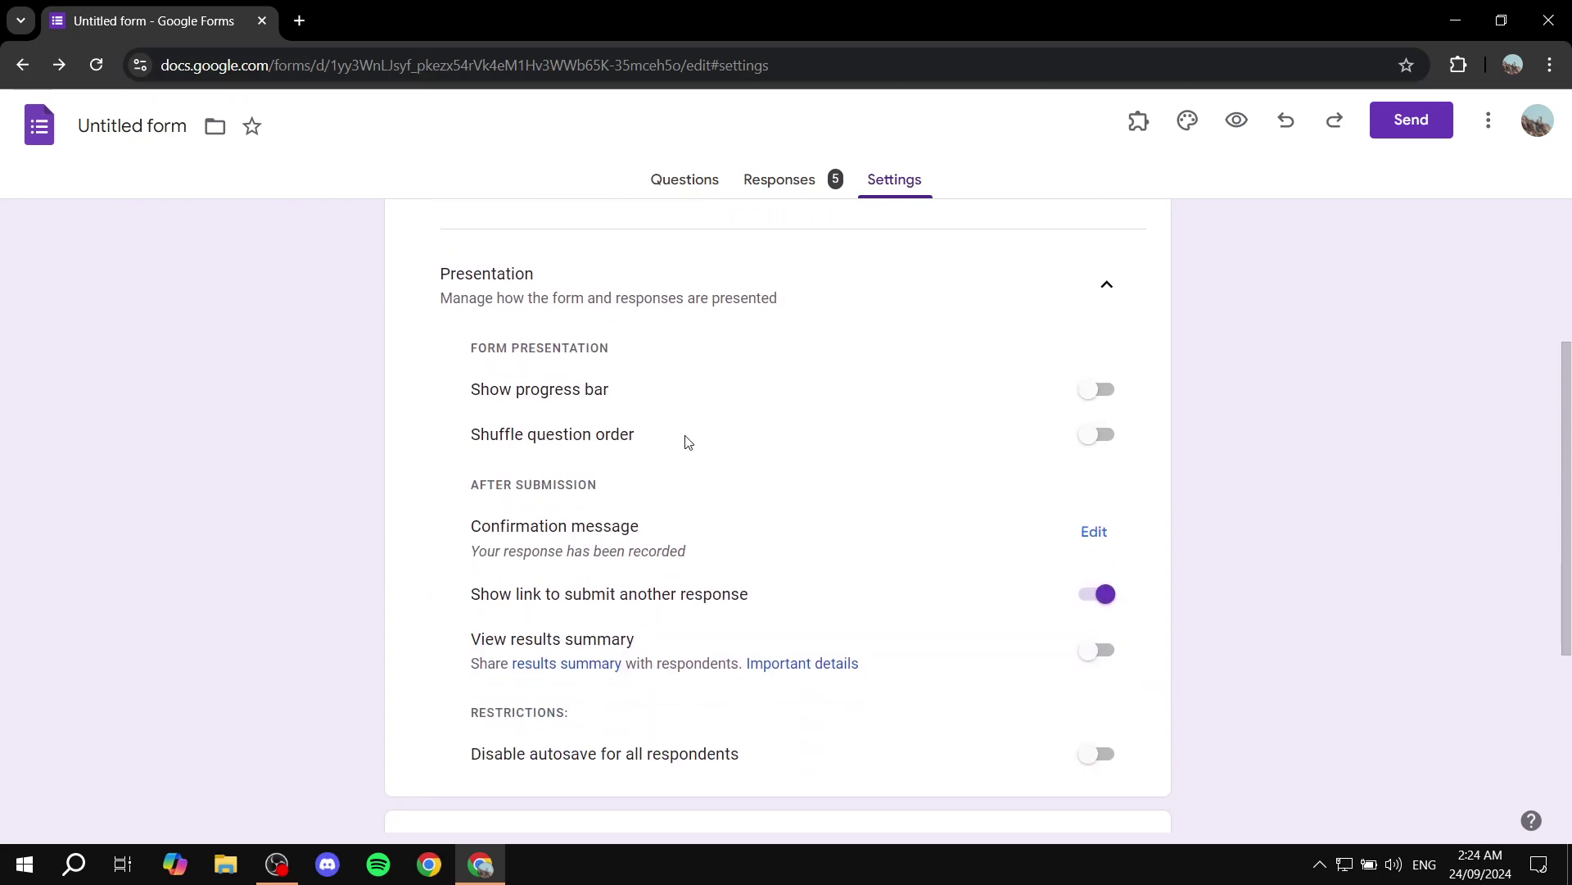
{"action": "left_click_drag", "start_coordinate": [410, 285], "coordinate": [551, 268]}
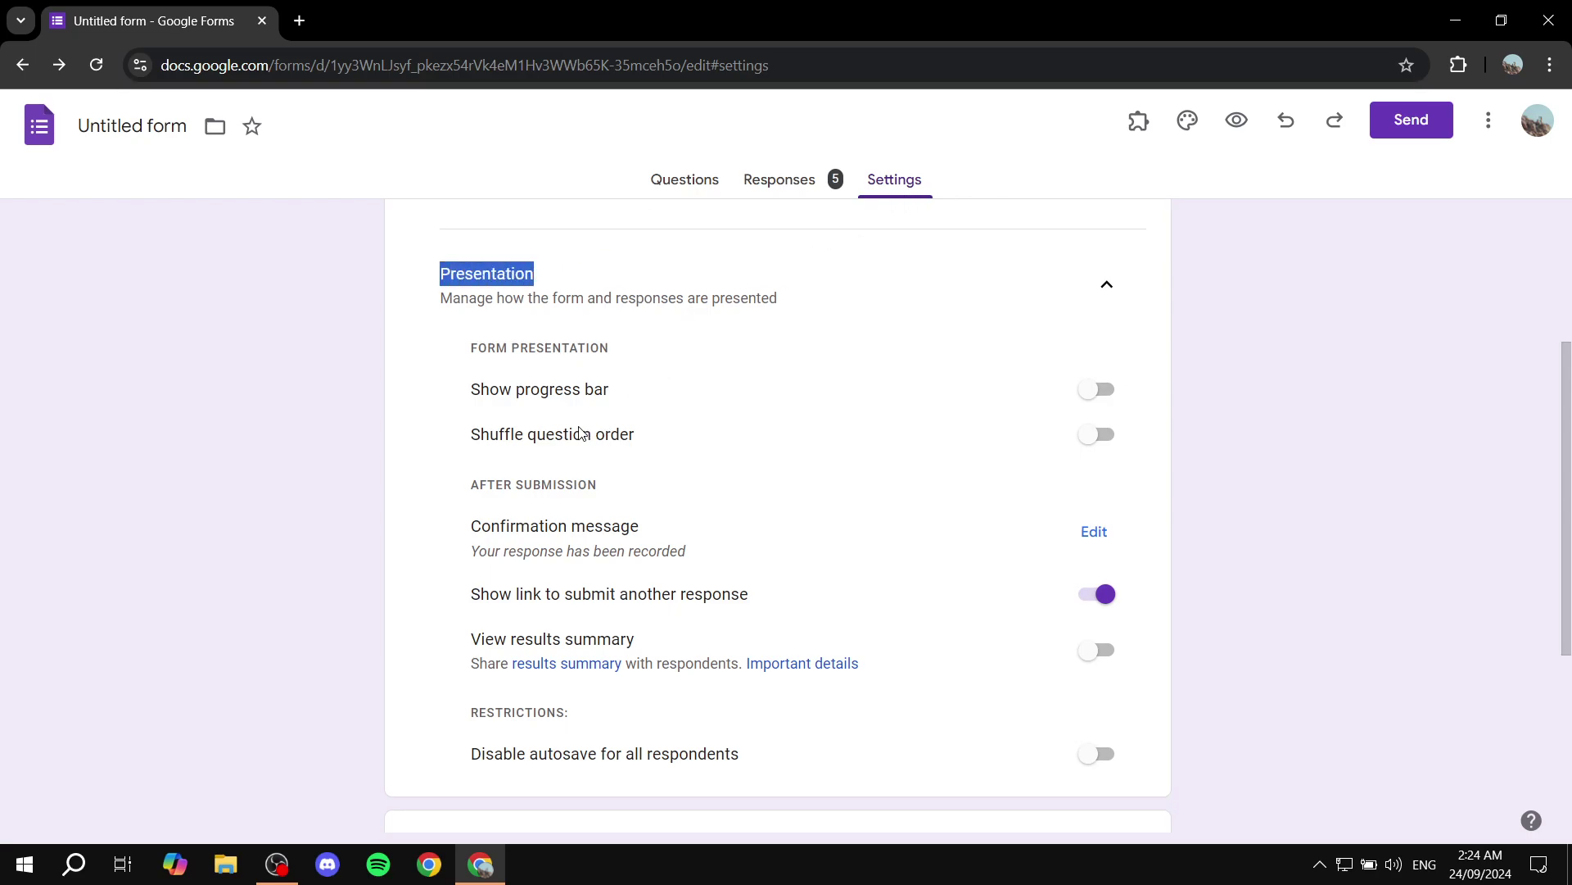
Step: Switch on View results summary so respondents can see the charts
{"action": "scroll", "coordinate": [577, 438], "scroll_direction": "down", "scroll_amount": 1}
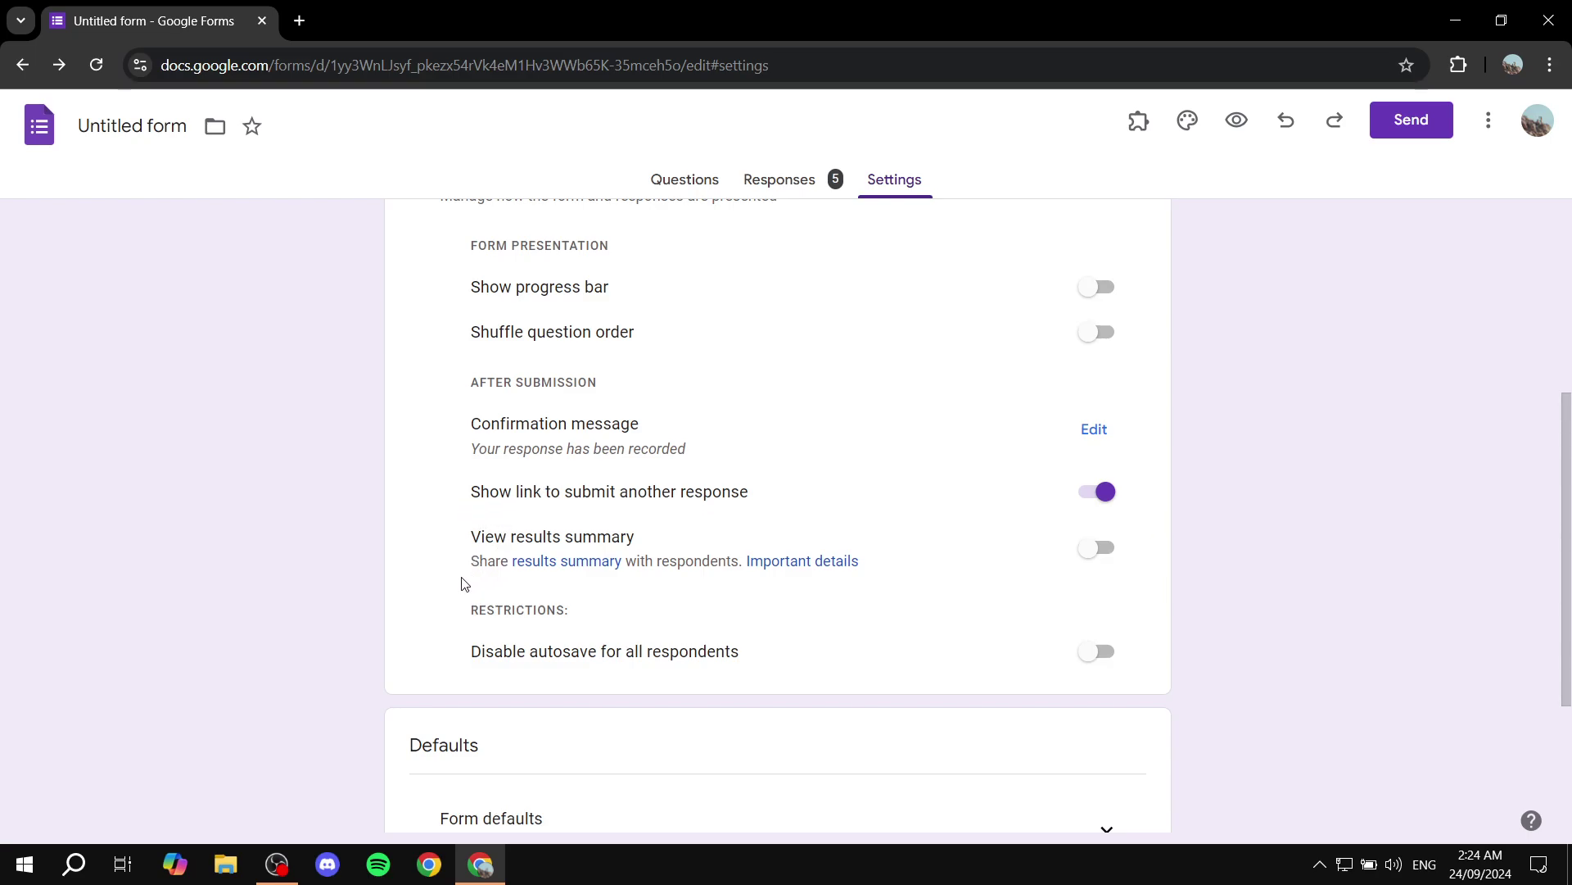
{"action": "left_click_drag", "start_coordinate": [457, 550], "coordinate": [648, 540]}
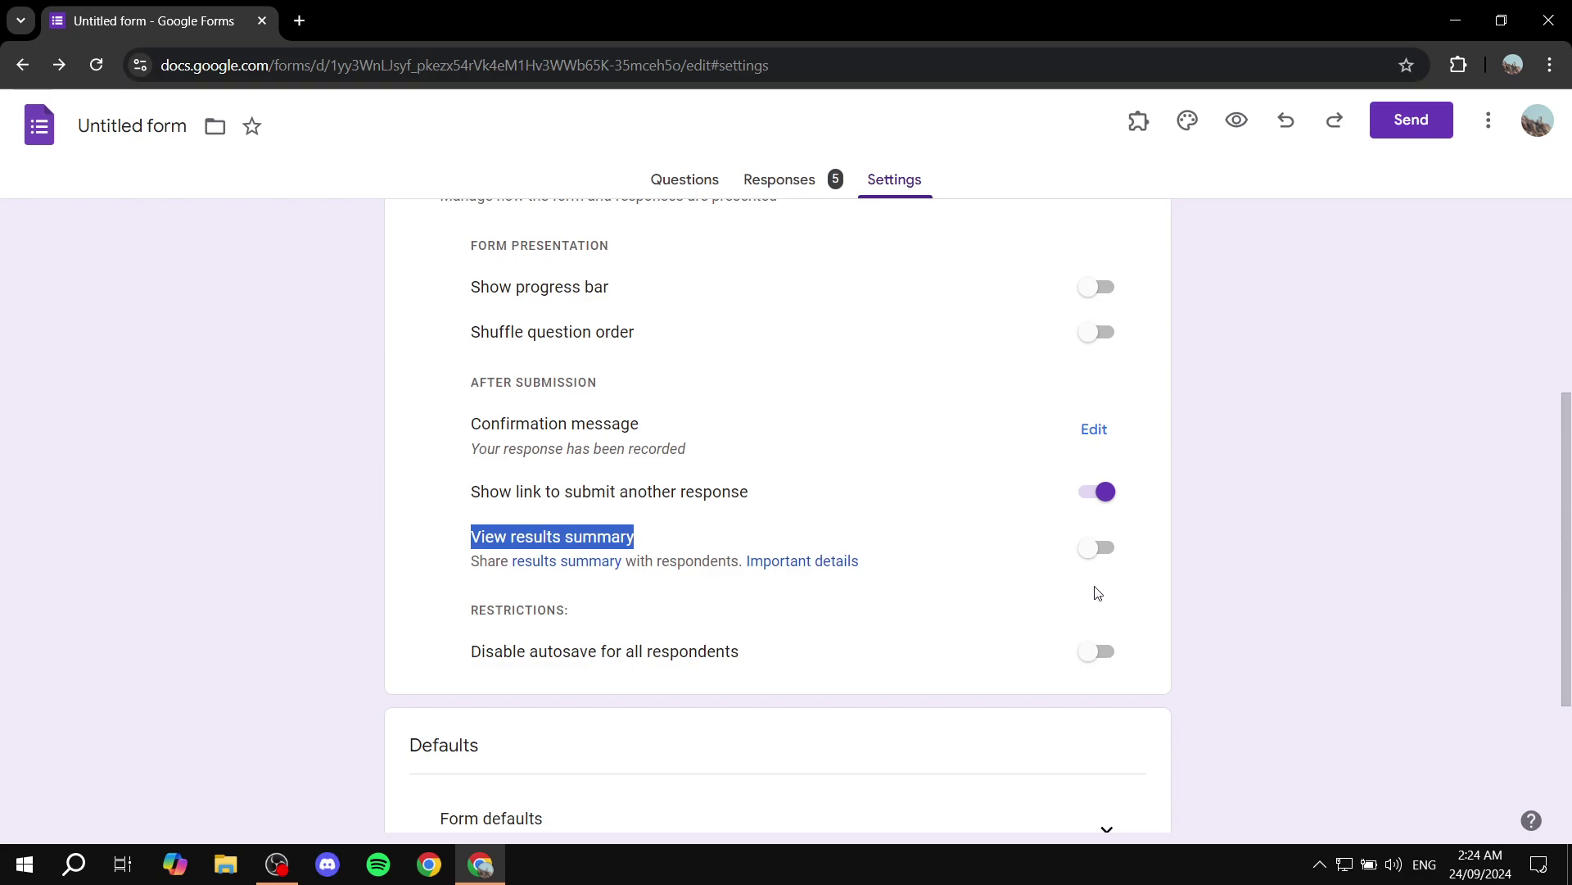
{"action": "left_click", "coordinate": [1100, 548]}
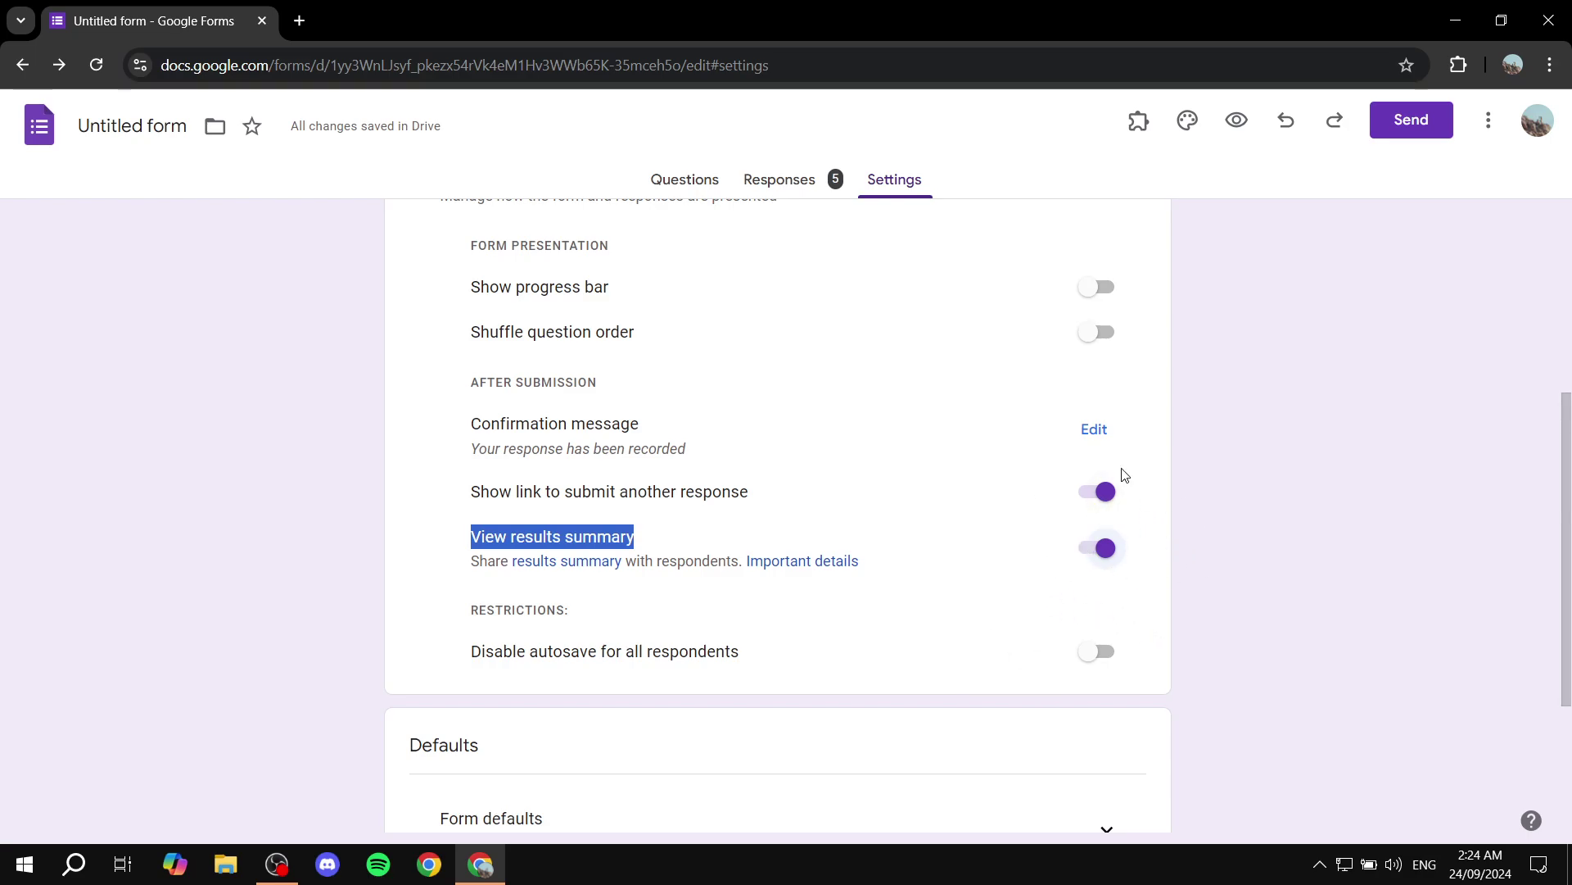
{"action": "scroll", "coordinate": [1286, 414], "scroll_direction": "up", "scroll_amount": 5}
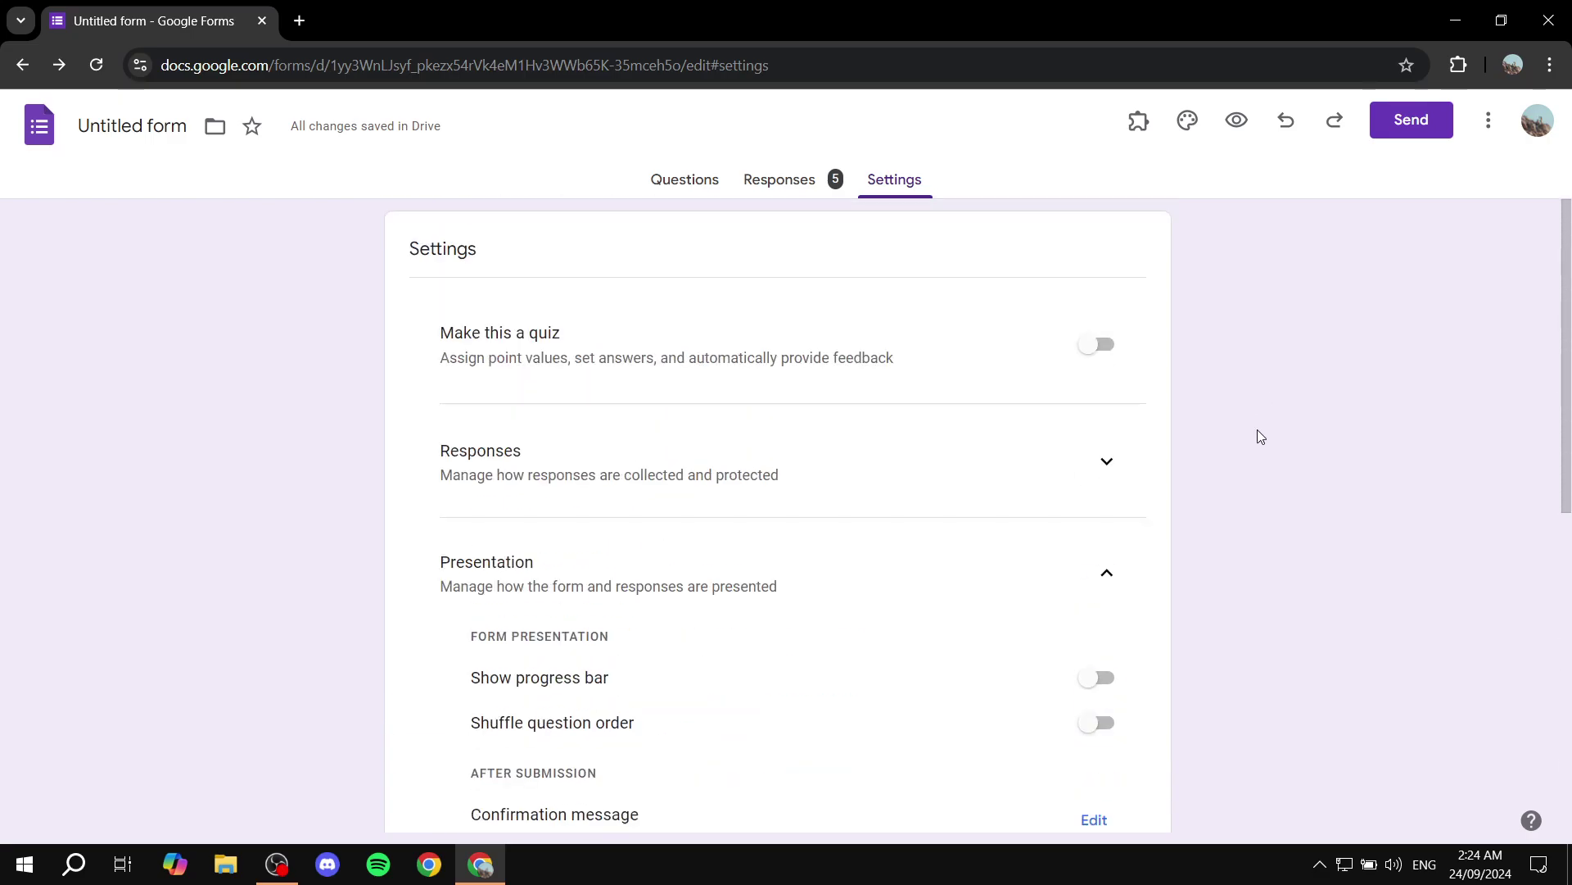
Step: Reopen the Checklist Tutorial analytics page via More > Print and copy its URL
{"action": "left_click", "coordinate": [782, 179]}
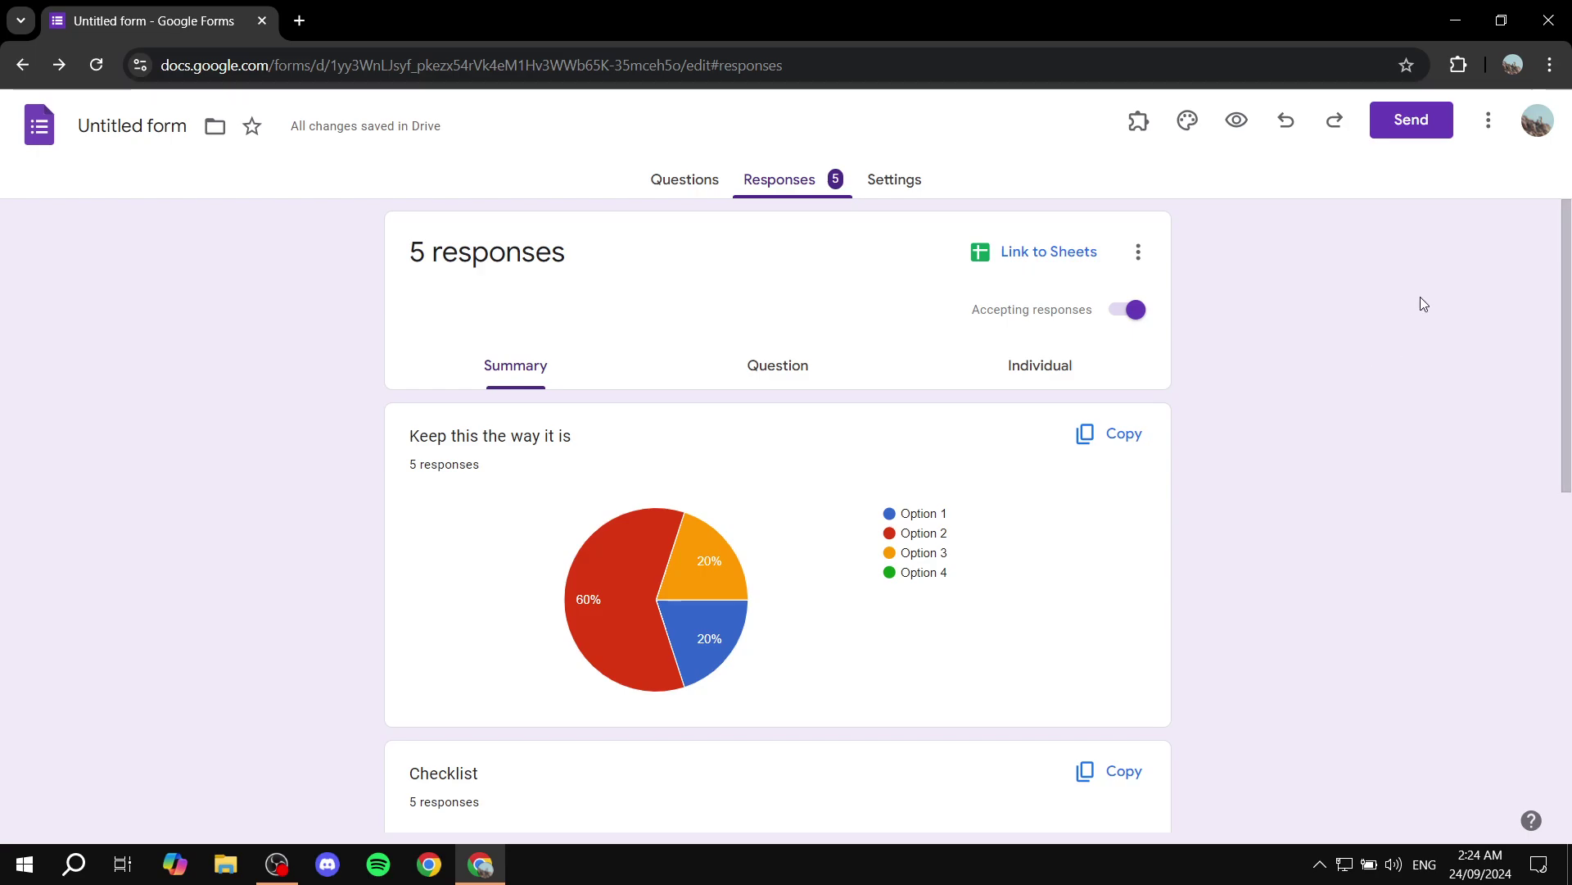
{"action": "left_click", "coordinate": [1489, 127]}
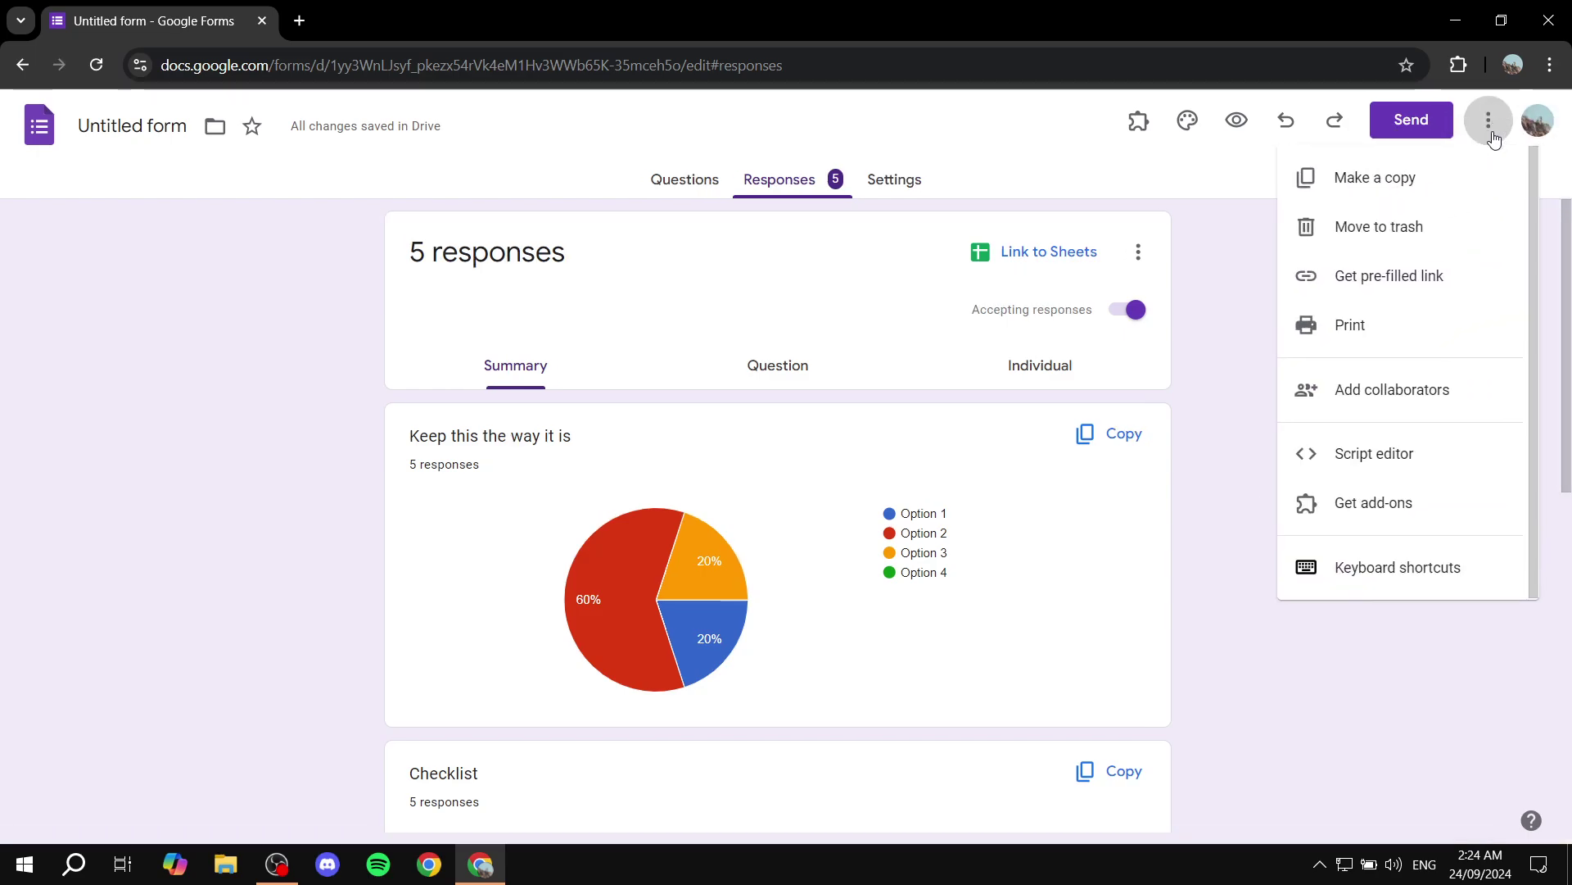
{"action": "left_click", "coordinate": [1390, 326]}
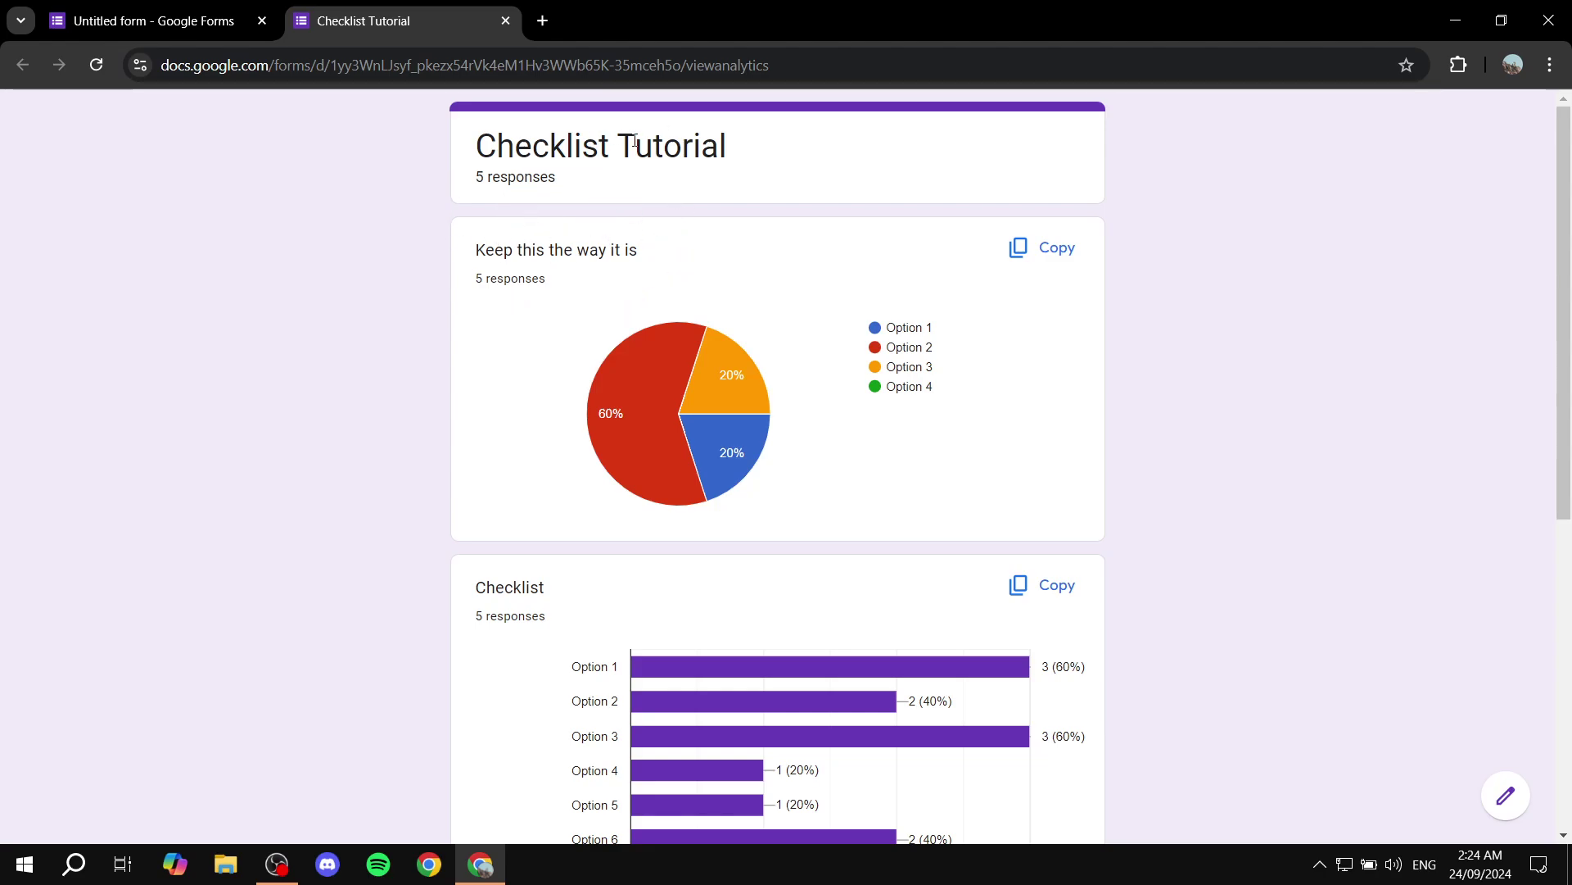
{"action": "left_click_drag", "start_coordinate": [770, 66], "coordinate": [158, 90]}
{"action": "key", "text": "ctrl+c"}
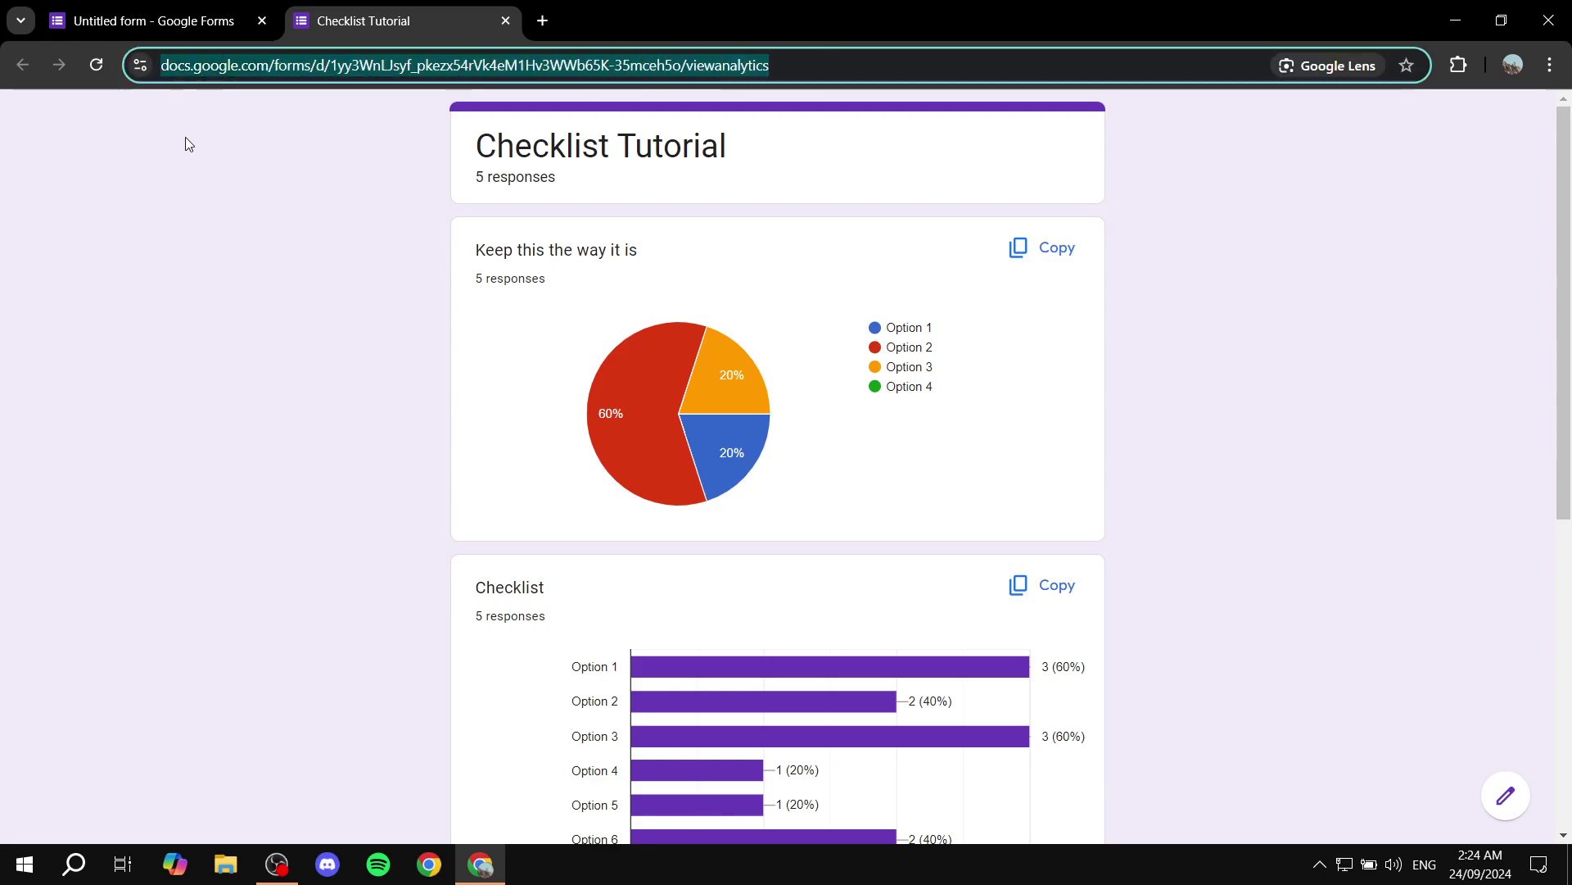
{"action": "left_click", "coordinate": [270, 190]}
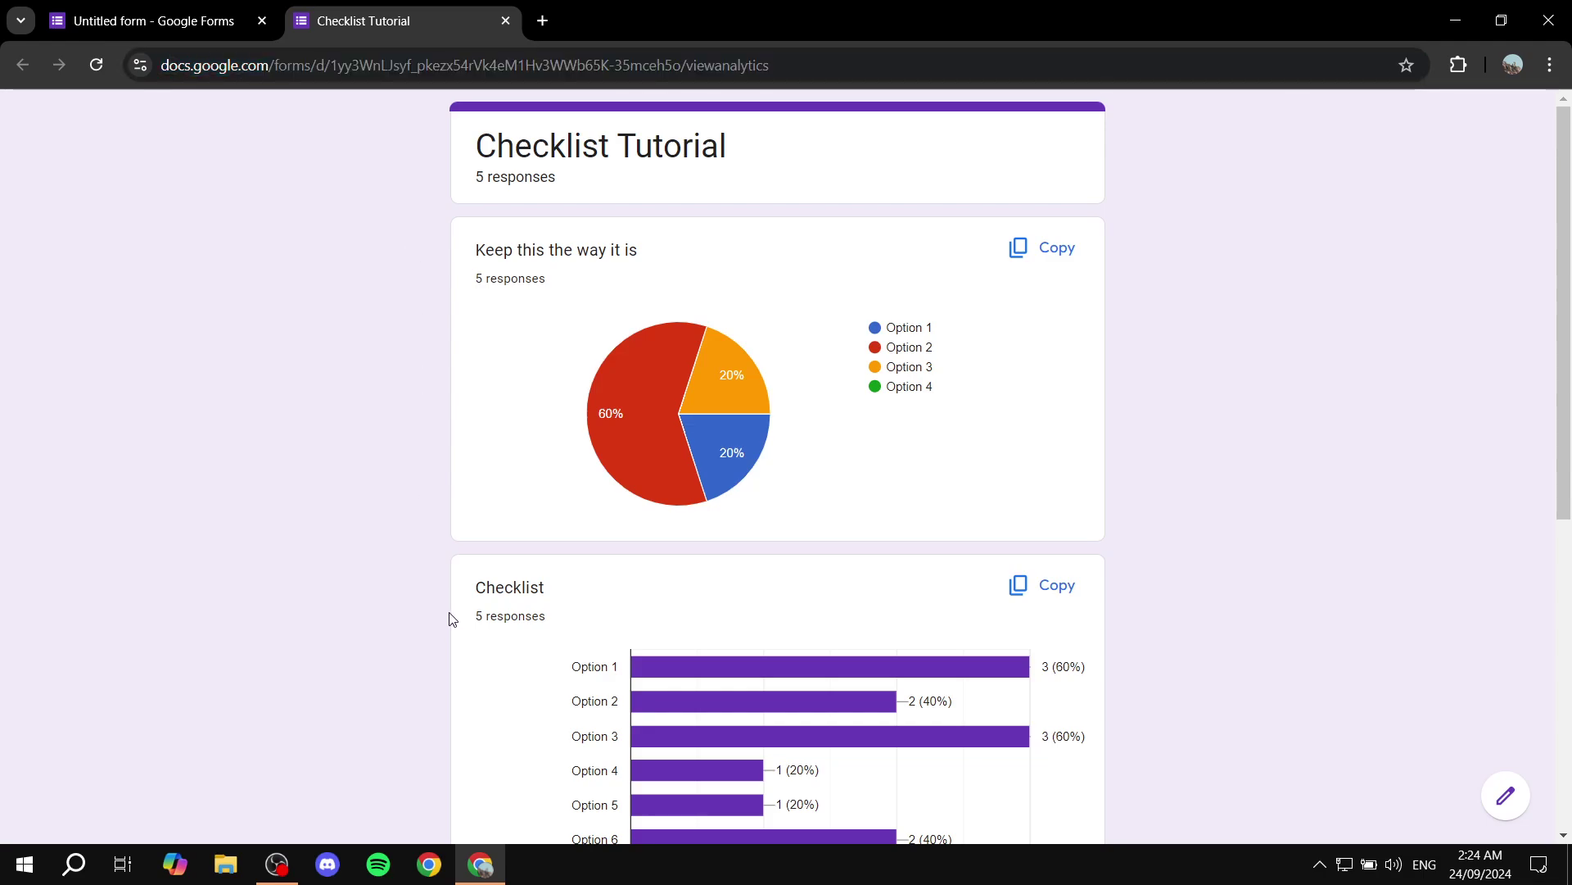
{"action": "right_click", "coordinate": [429, 864]}
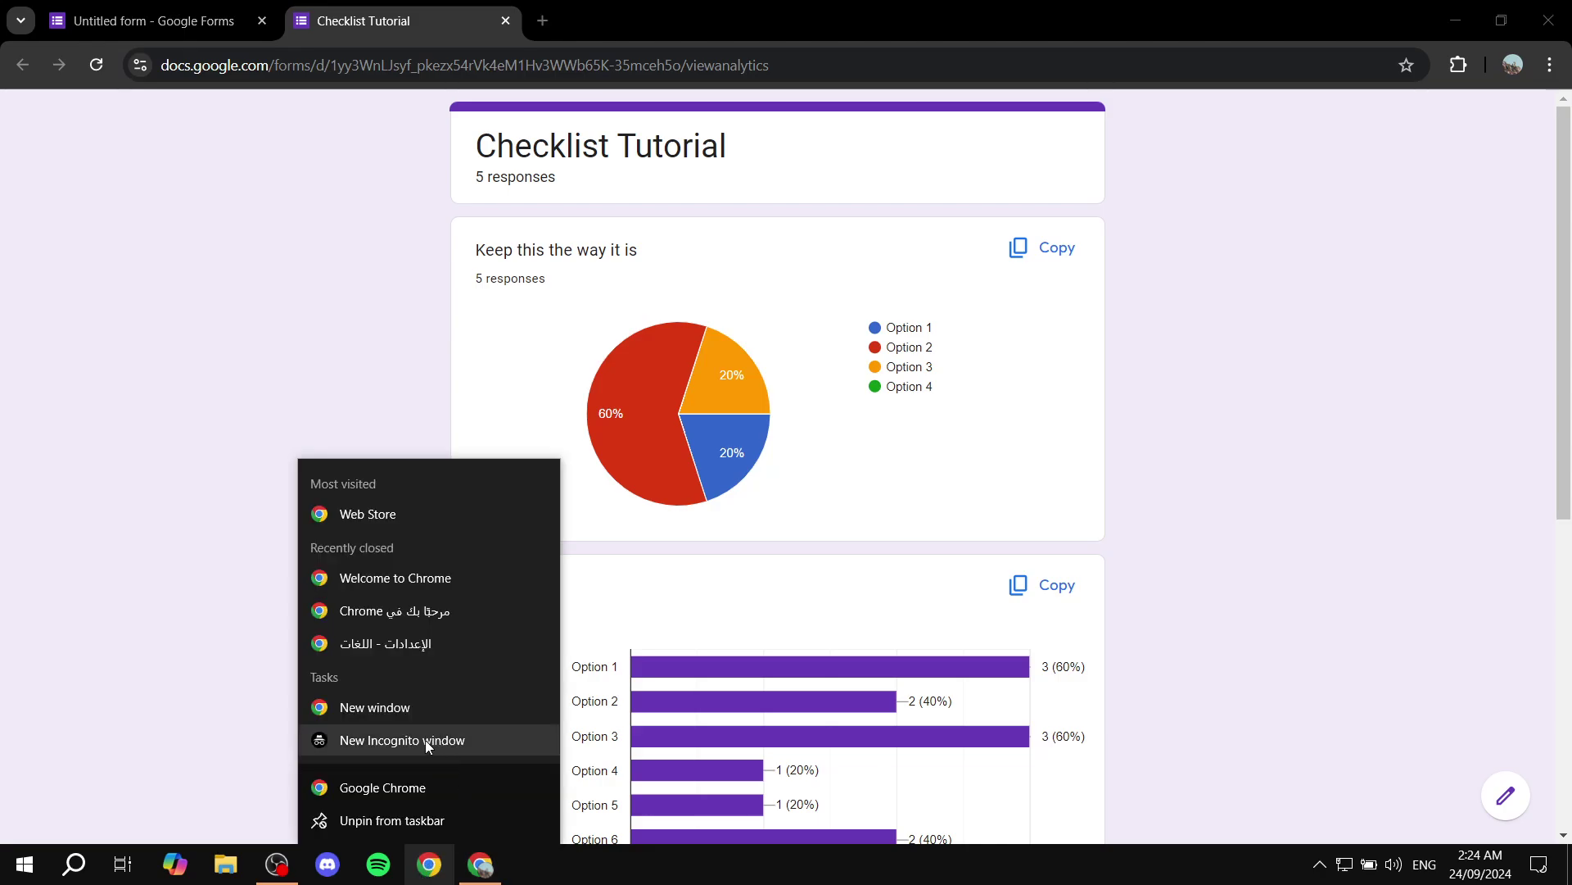
Step: Load the analytics URL in a new incognito window and dismiss the Translate prompt
{"action": "left_click", "coordinate": [403, 741]}
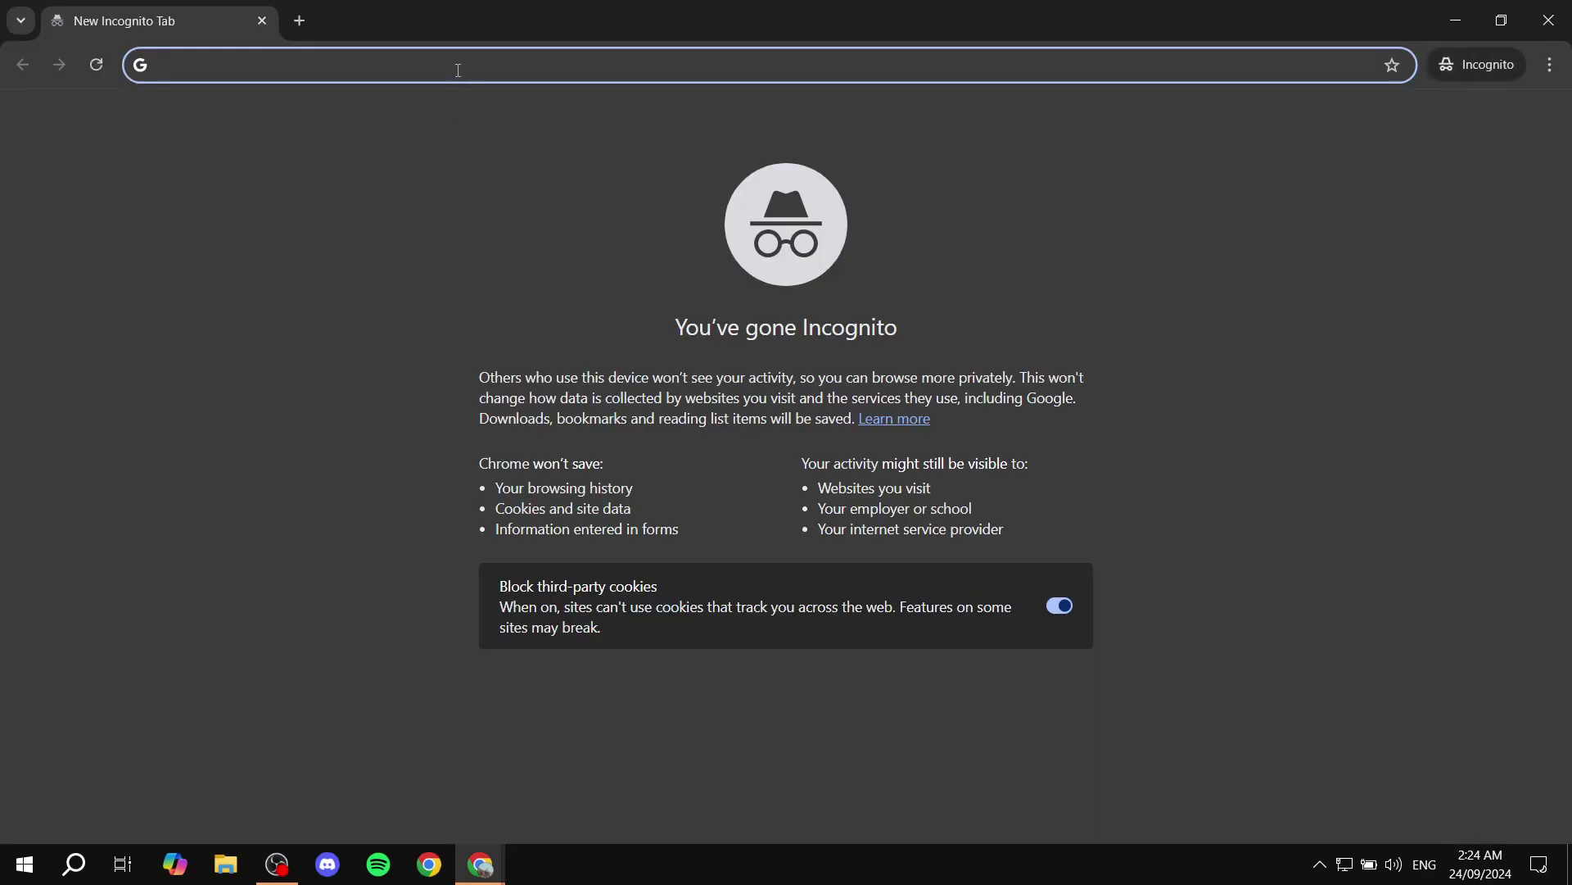
{"action": "key", "text": "ctrl+v"}
{"action": "key", "text": "Return"}
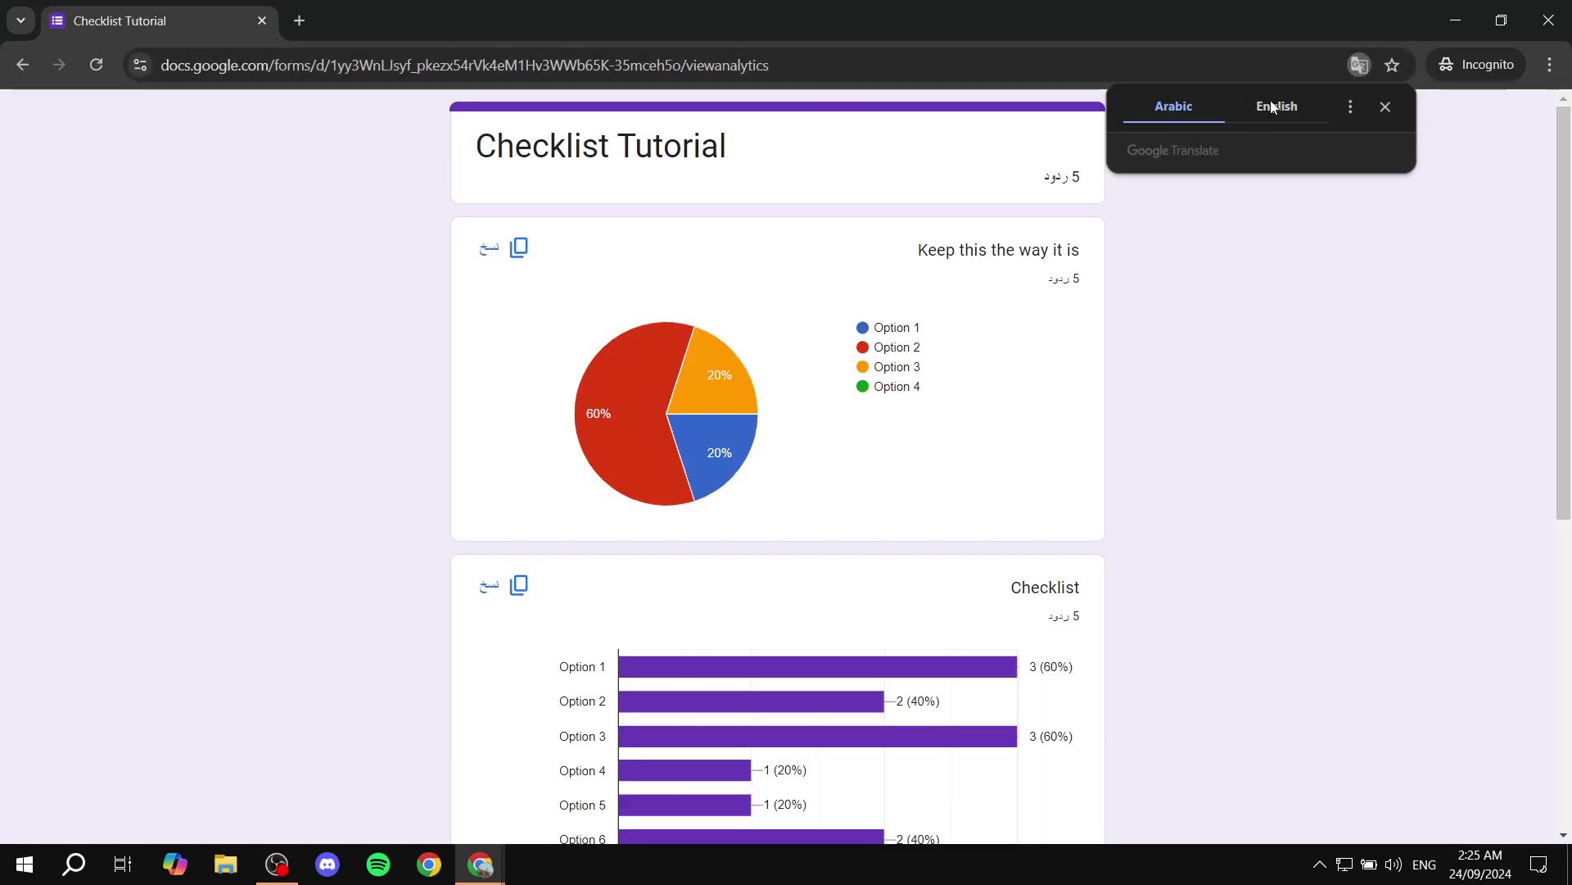
{"action": "left_click", "coordinate": [1277, 106]}
{"action": "left_click", "coordinate": [1383, 107]}
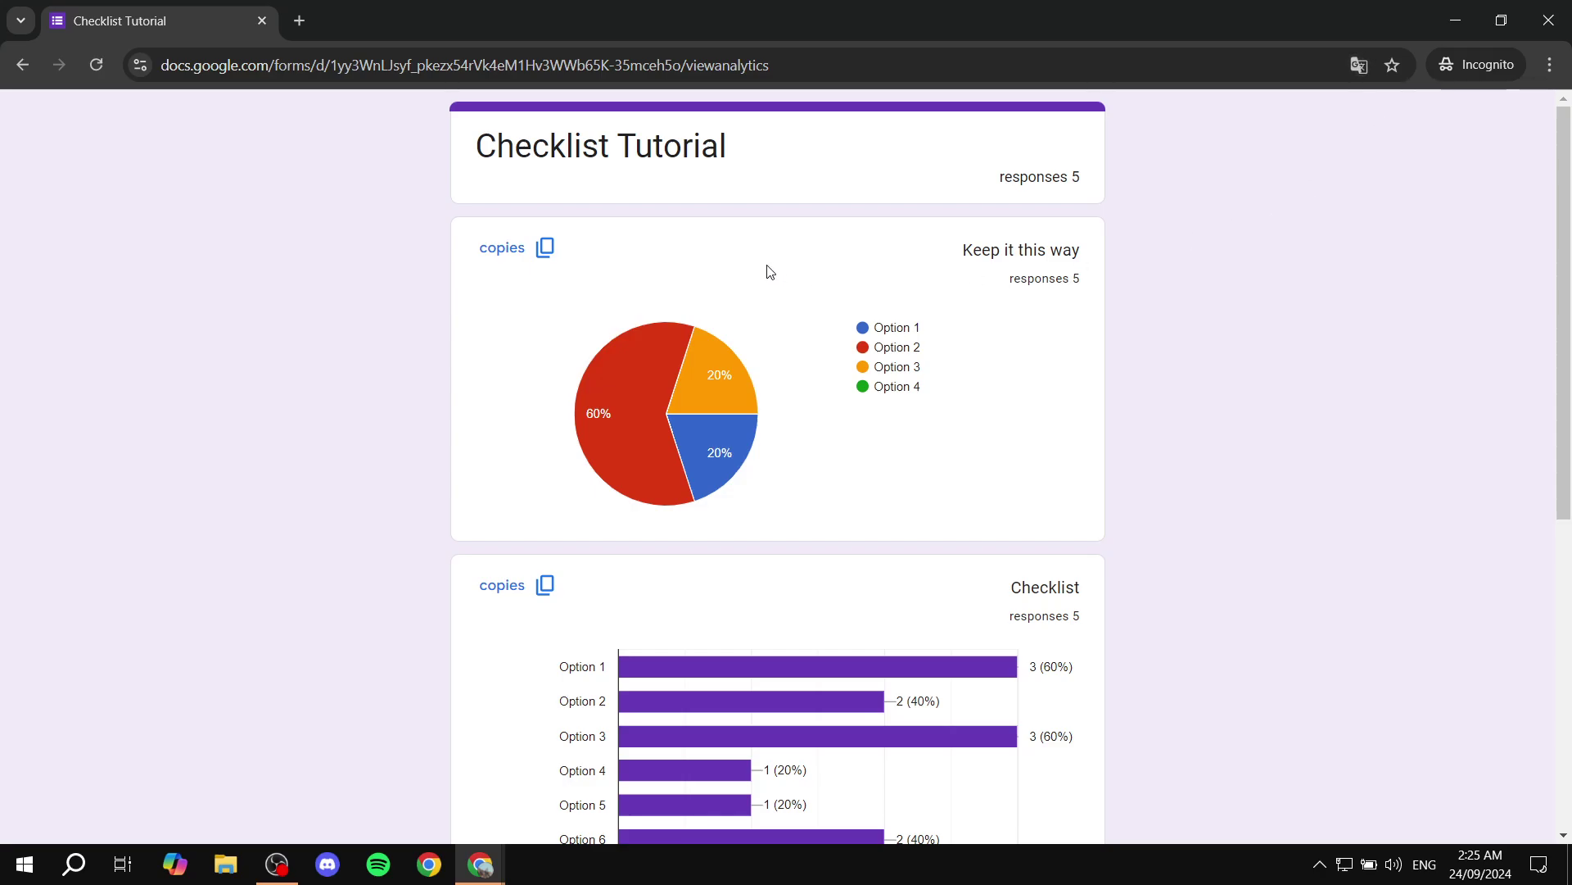
Step: Reload to see the publicly shown summary charts, then close the incognito window
{"action": "scroll", "coordinate": [770, 271], "scroll_direction": "down", "scroll_amount": 7}
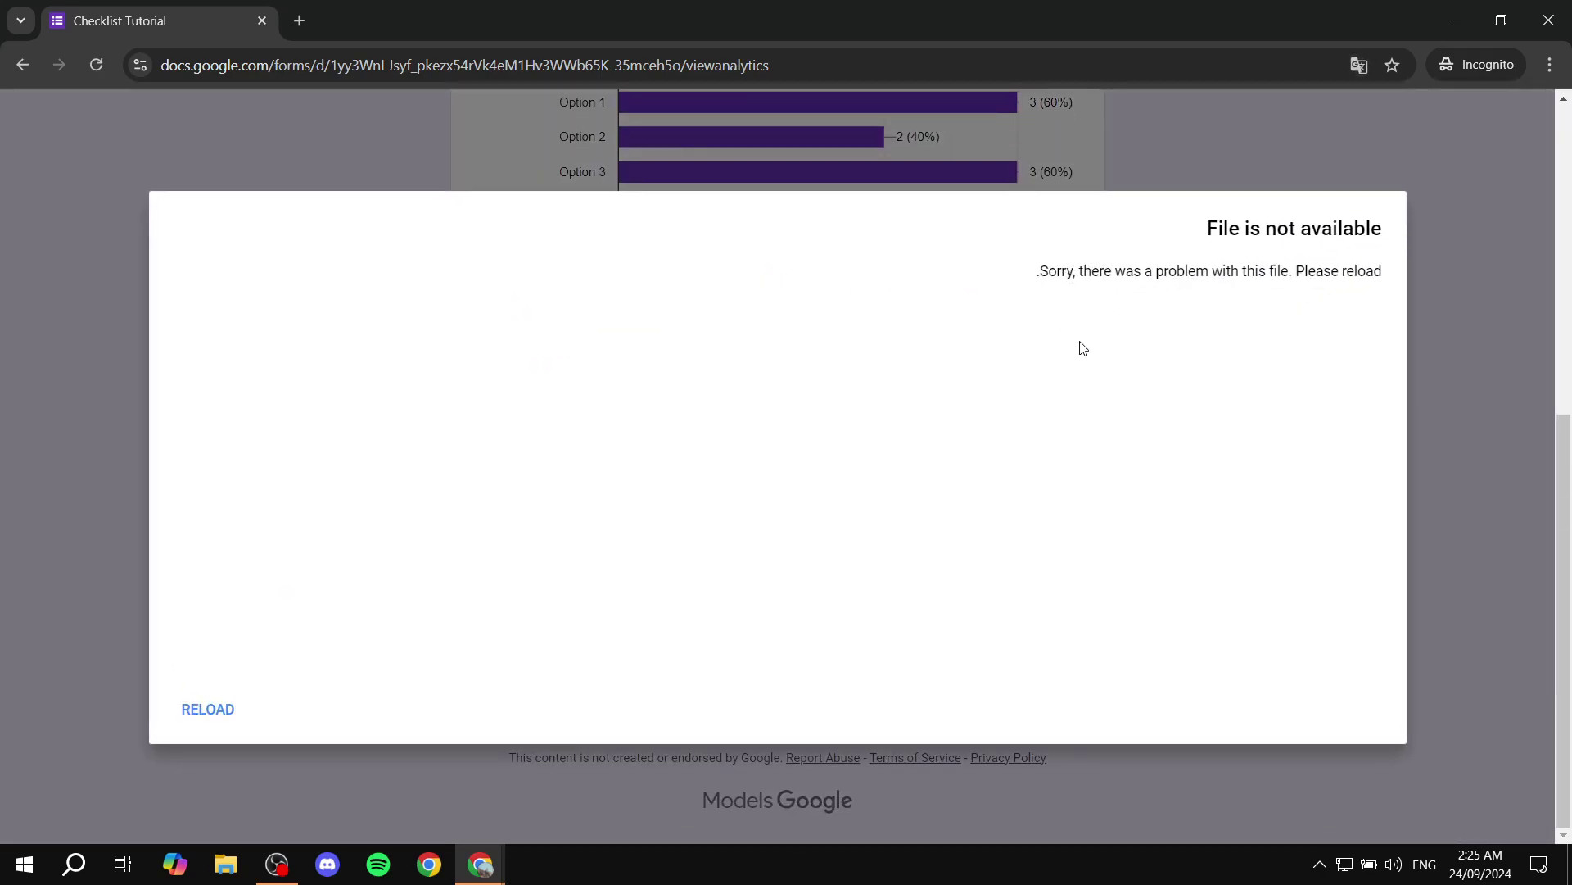
{"action": "left_click", "coordinate": [209, 709]}
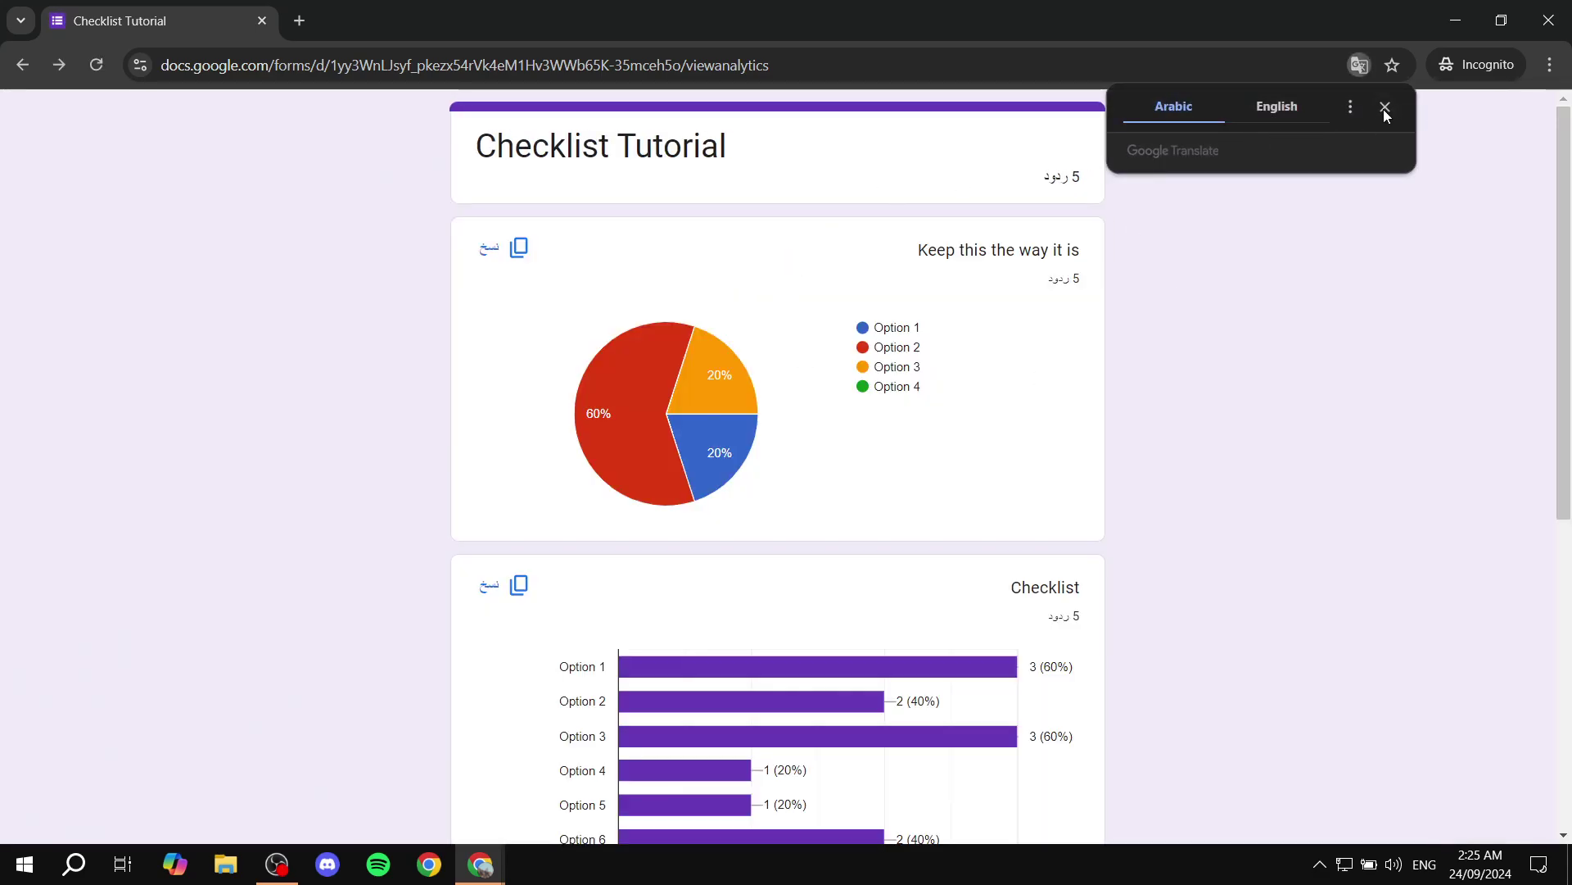
{"action": "scroll", "coordinate": [1327, 237], "scroll_direction": "down", "scroll_amount": 7}
{"action": "key", "text": "F5"}
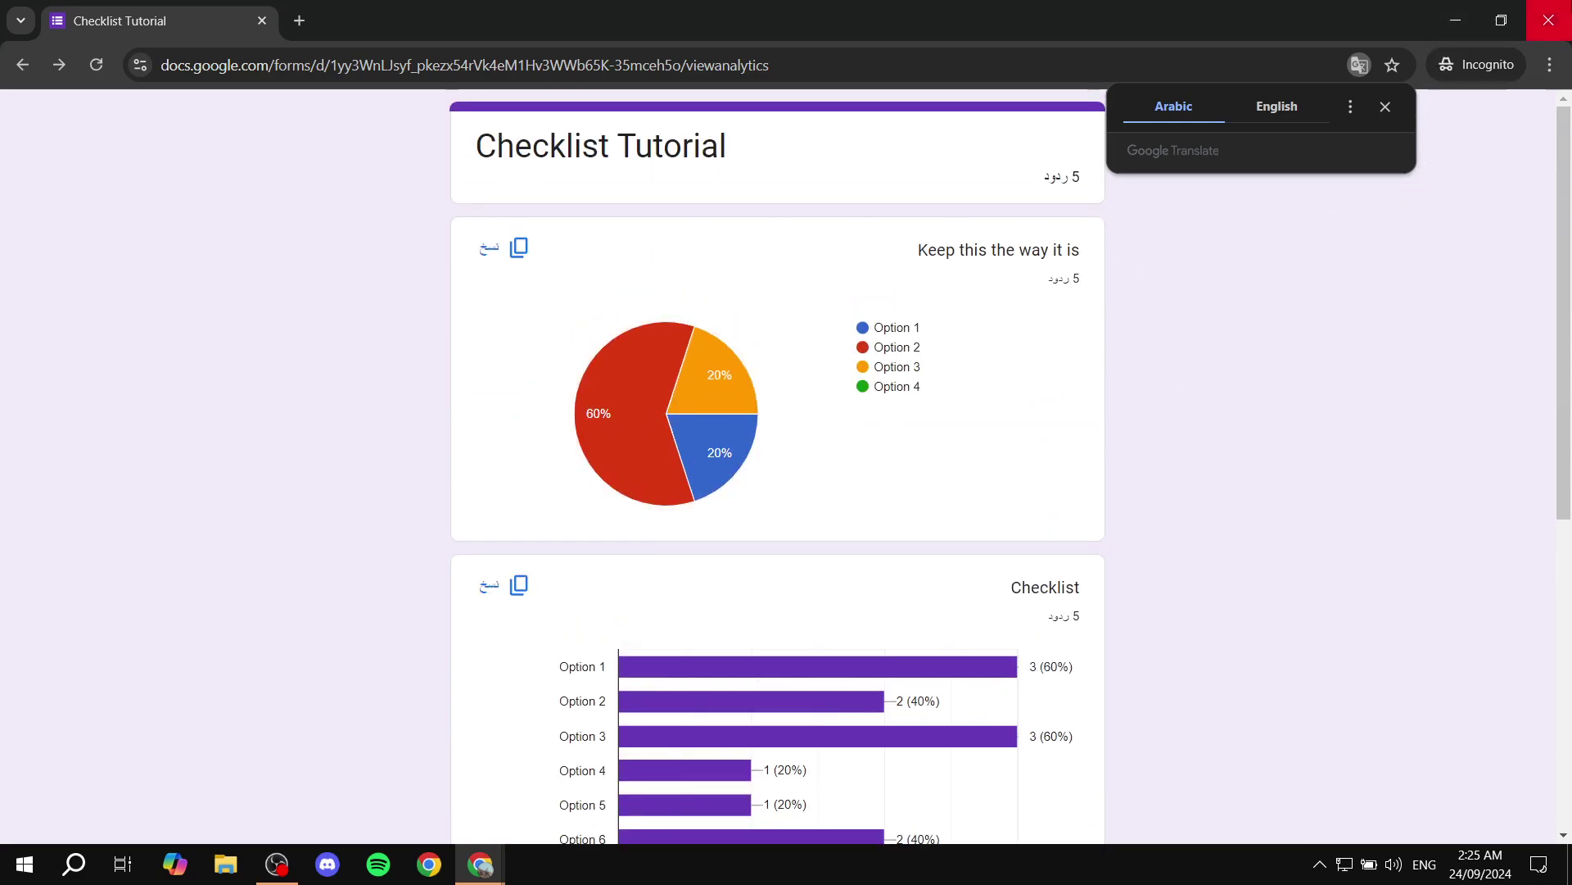
{"action": "left_click", "coordinate": [1549, 20]}
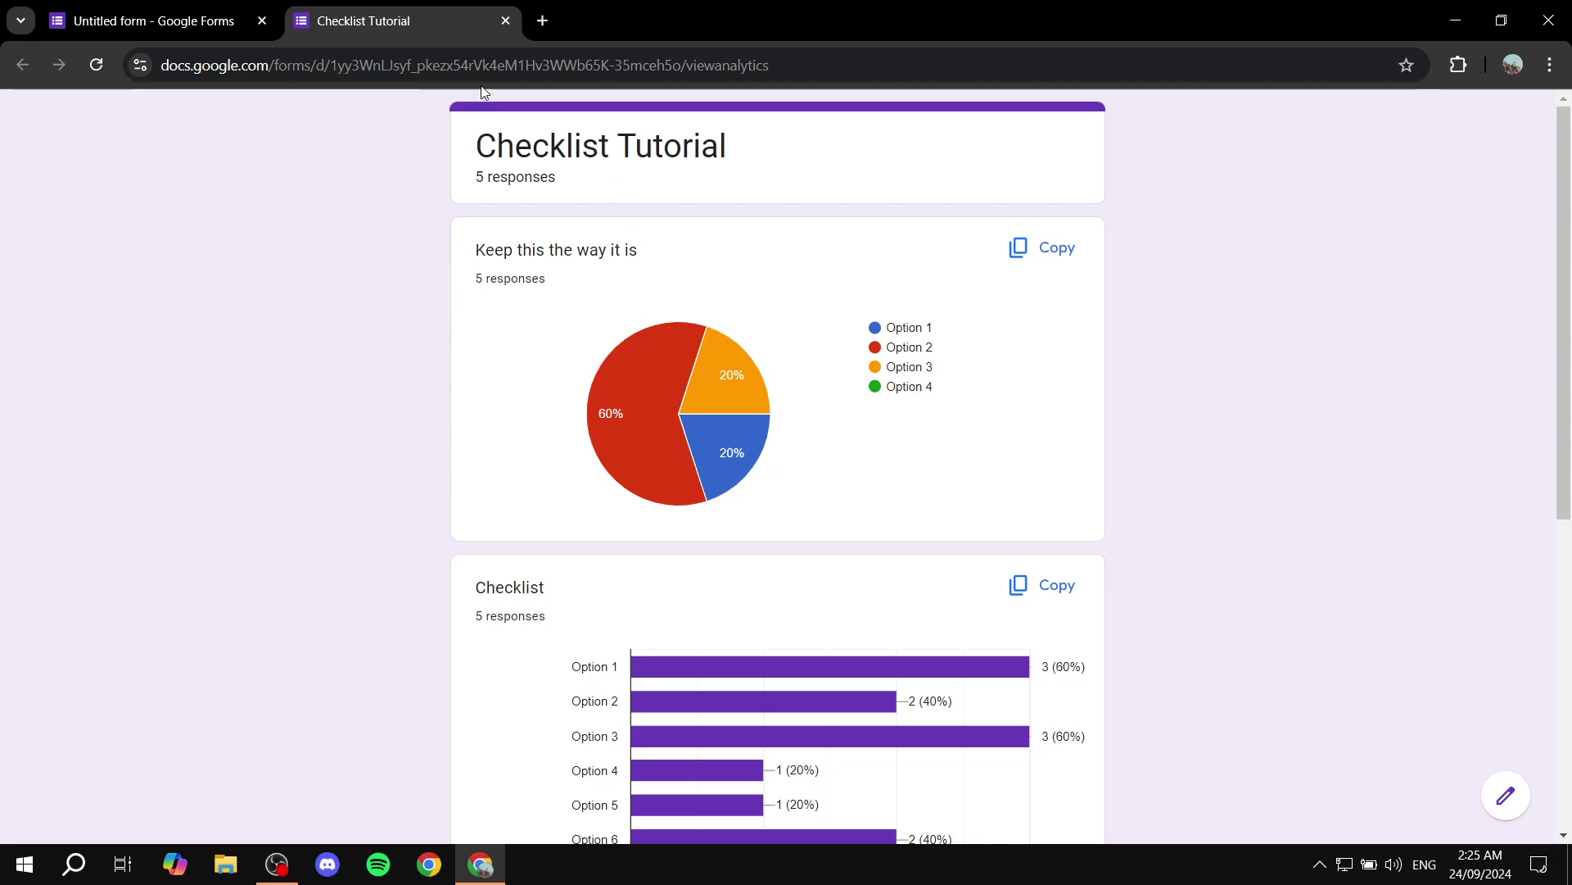
Step: Close the Checklist Tutorial analytics tab
{"action": "left_click", "coordinate": [506, 22]}
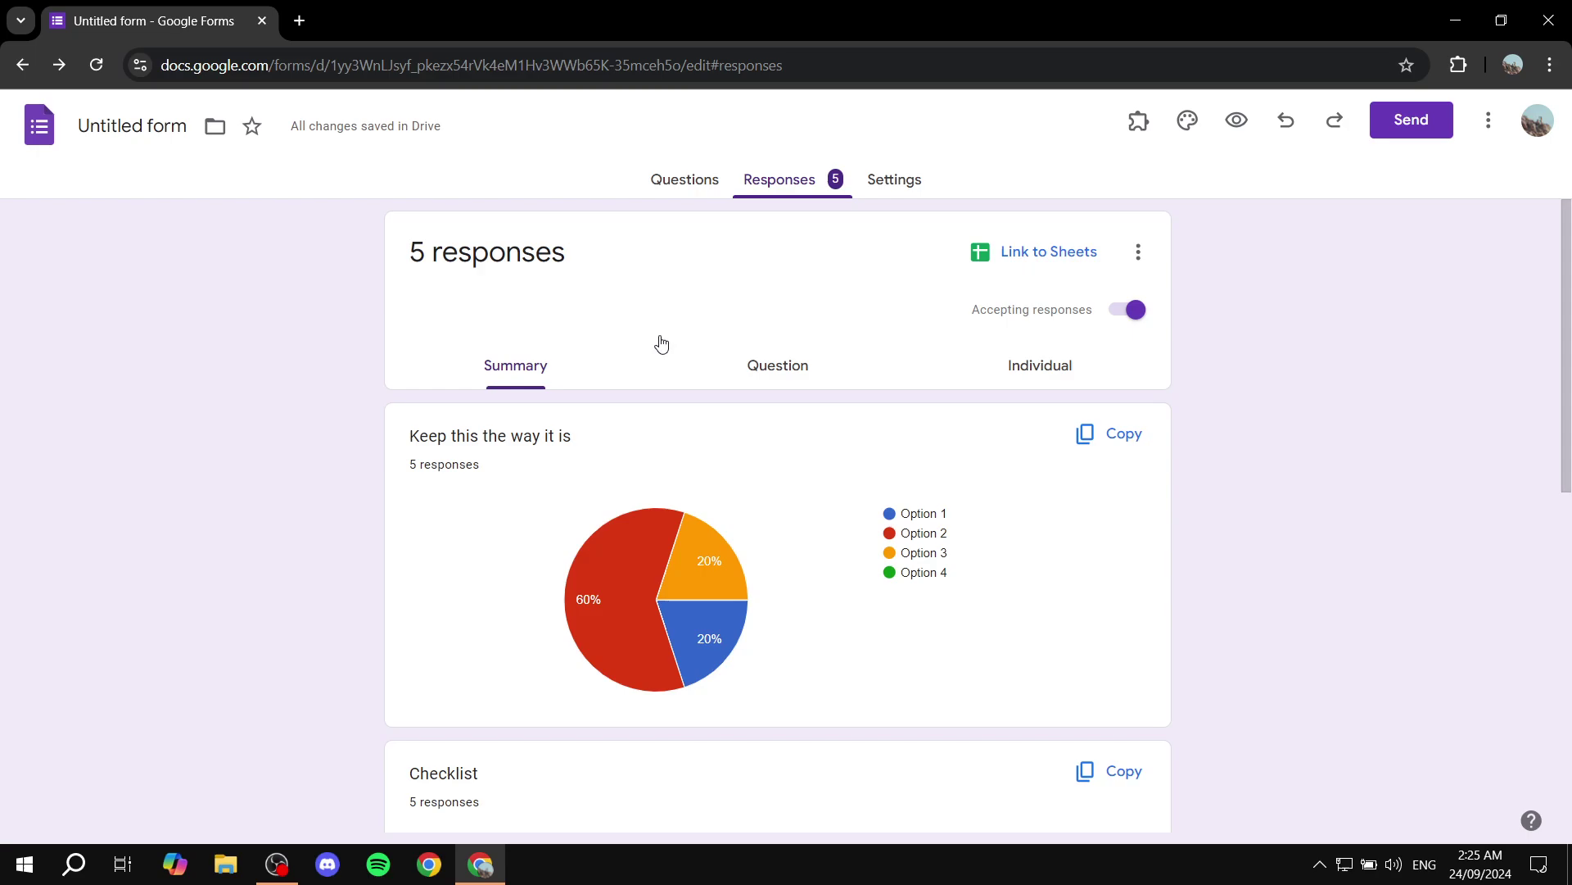